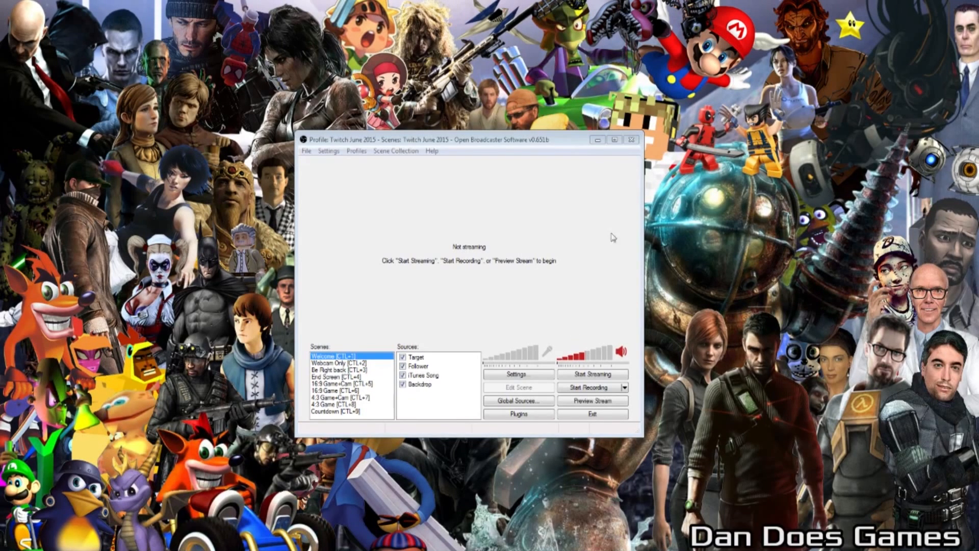
Step: Preview the stream with the Welcome scene and stop the preview again
click(583, 402)
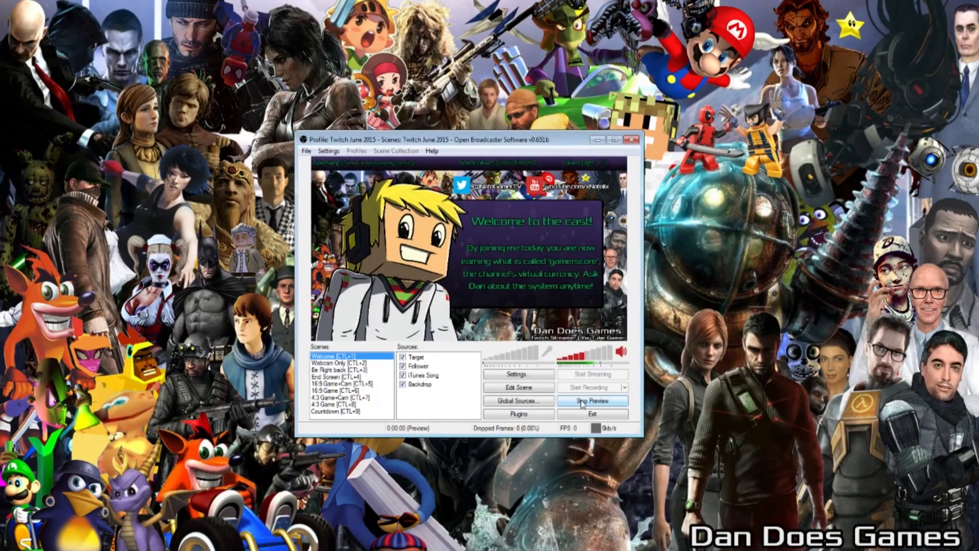
click(582, 401)
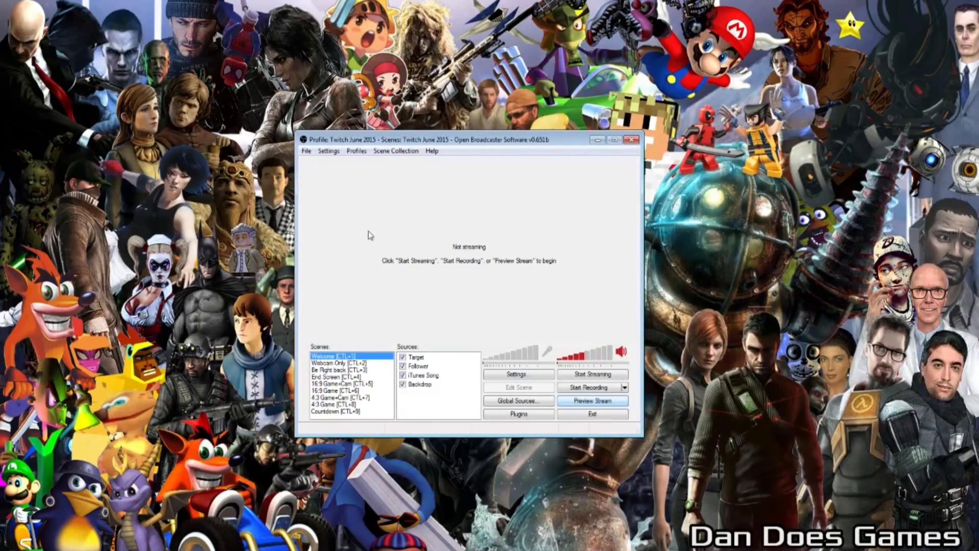
Step: Open the general settings and check which setting profiles are available
click(328, 151)
click(322, 163)
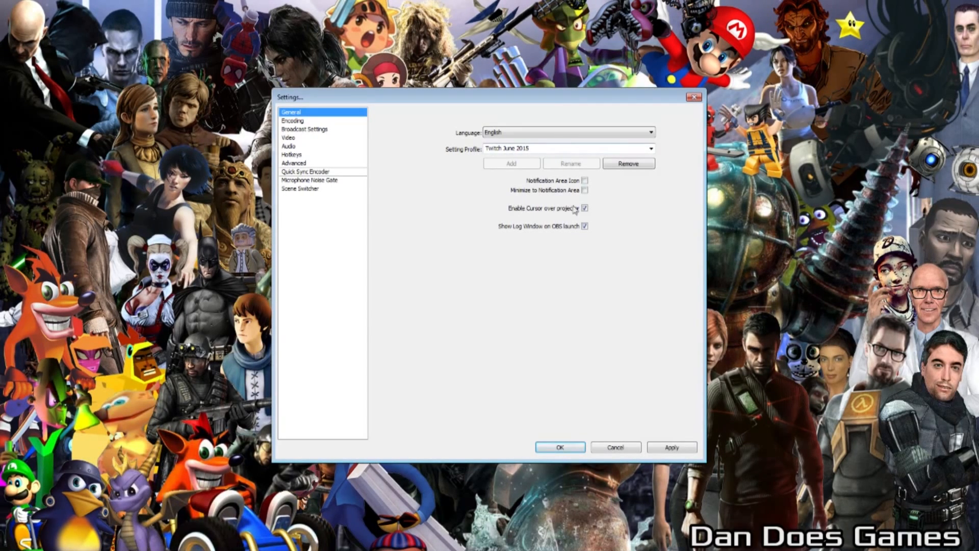
click(651, 148)
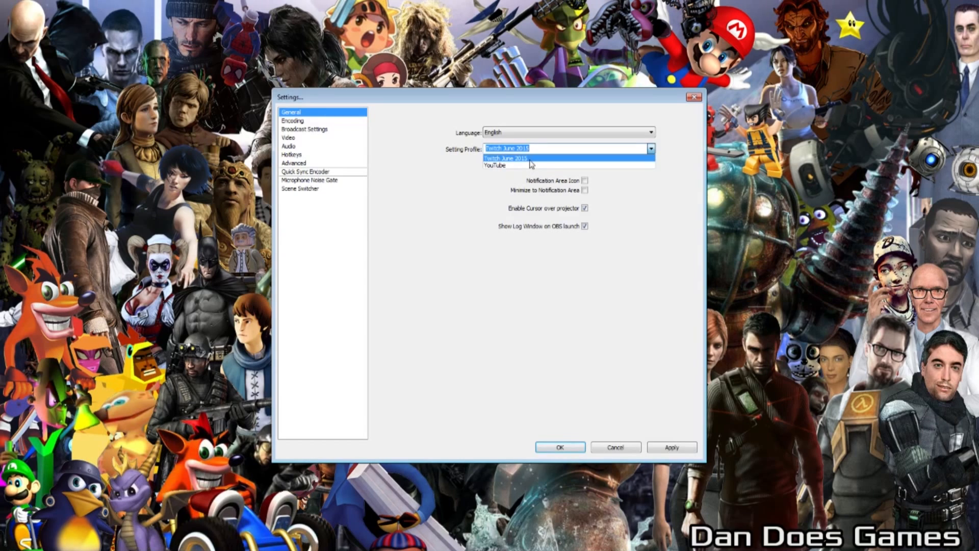
click(425, 165)
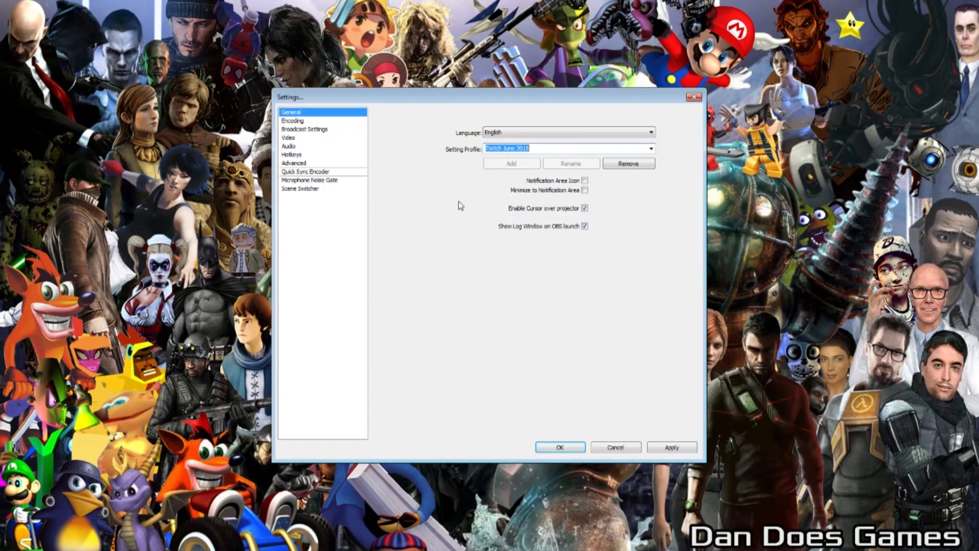
Step: Try enabling the notification area icon option and turn it off again
click(548, 148)
click(584, 181)
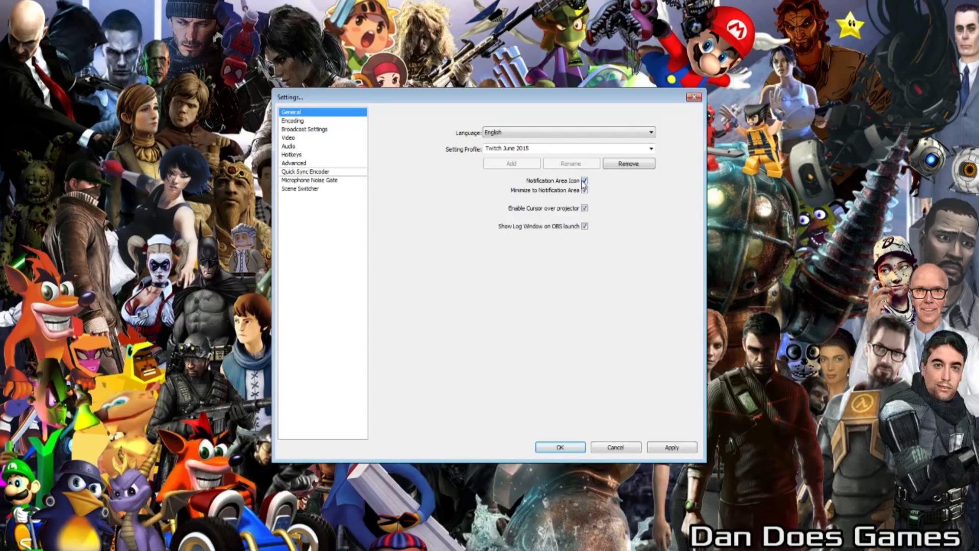
click(584, 181)
Step: Switch to the encoding settings without saving the general changes and review the video encoding options
click(306, 121)
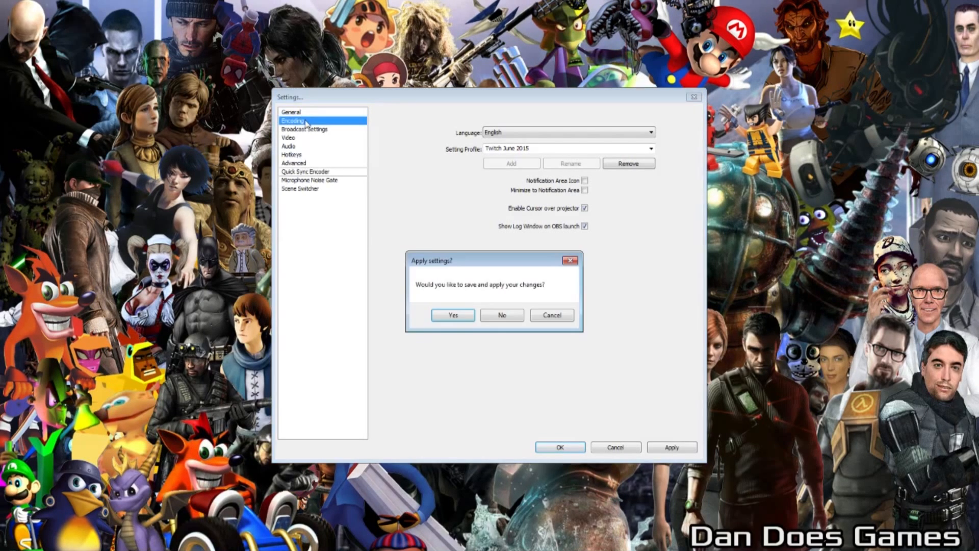
click(498, 315)
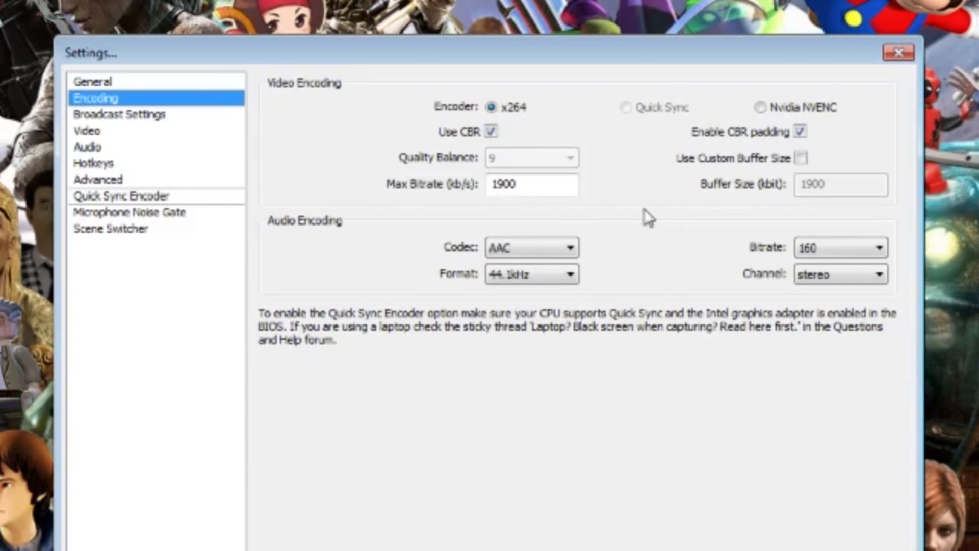
click(493, 132)
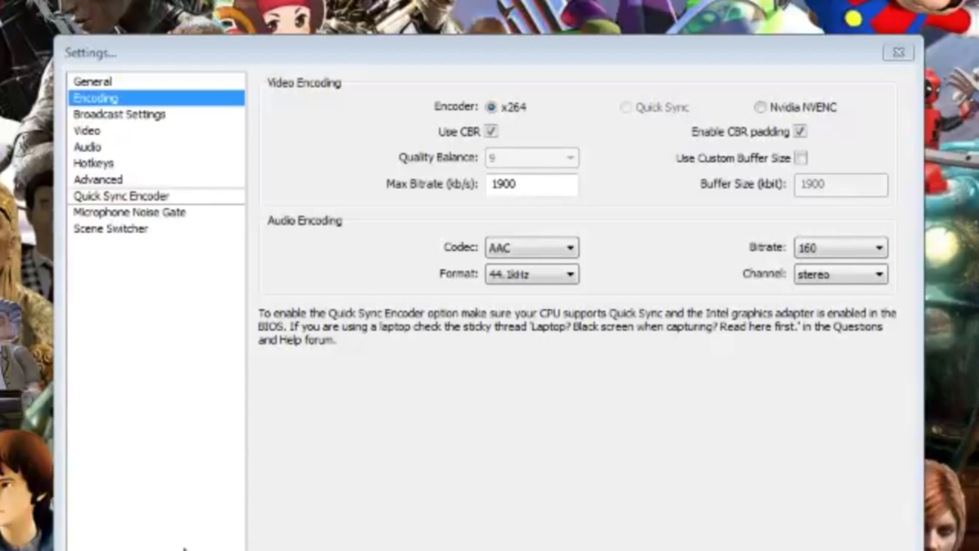
click(440, 502)
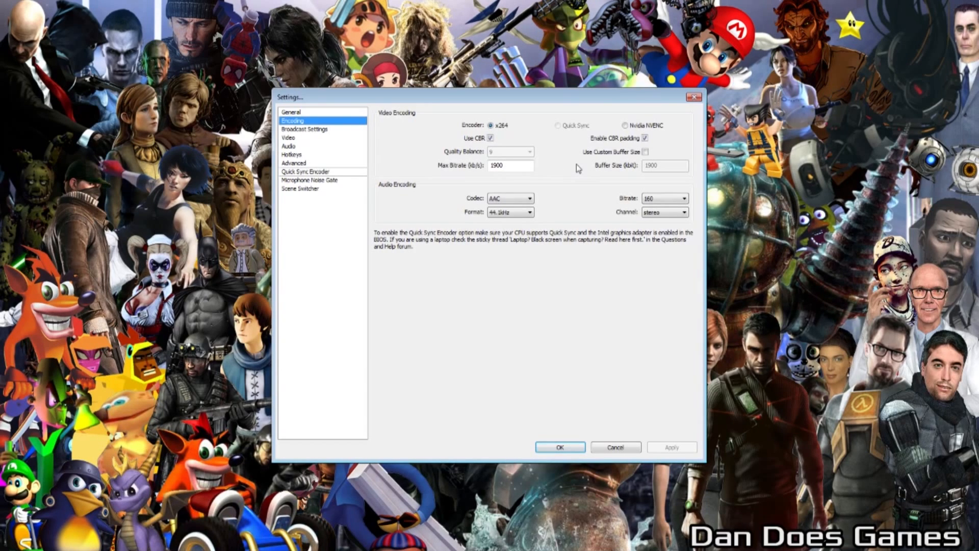
Step: Check the available codecs and bitrates for the audio encoding
click(527, 201)
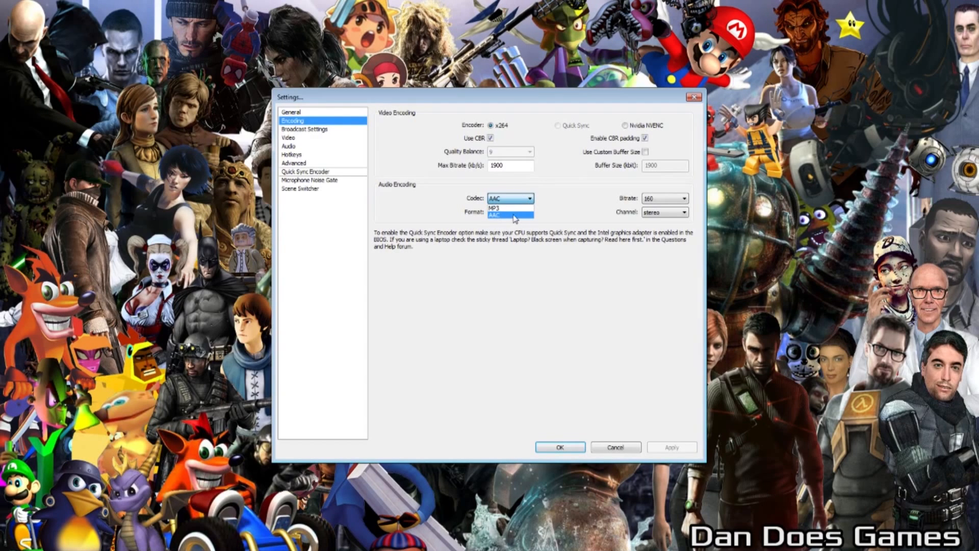
click(571, 210)
click(662, 200)
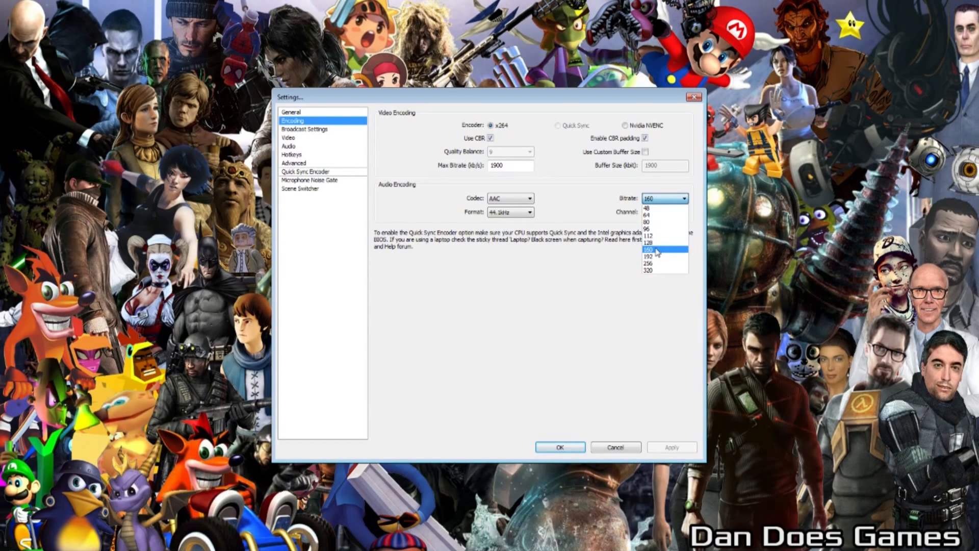
click(574, 206)
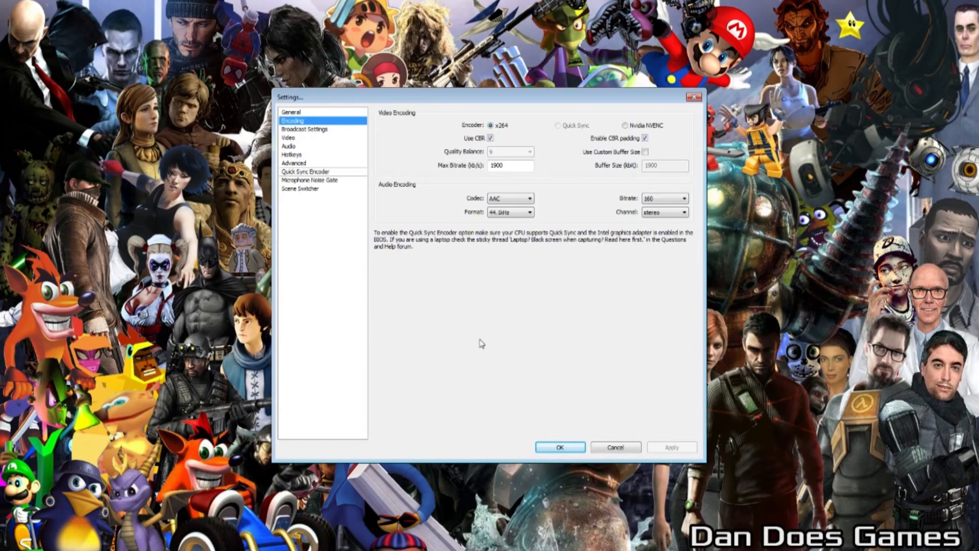
Step: In the broadcast settings, choose Twitch as the streaming service and Australia: Sydney as the FMS URL
click(320, 130)
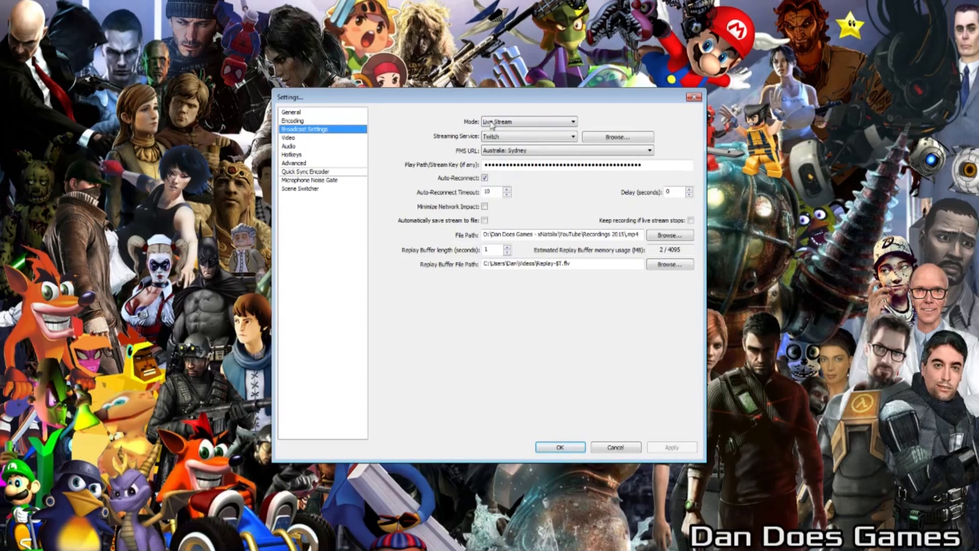
click(521, 136)
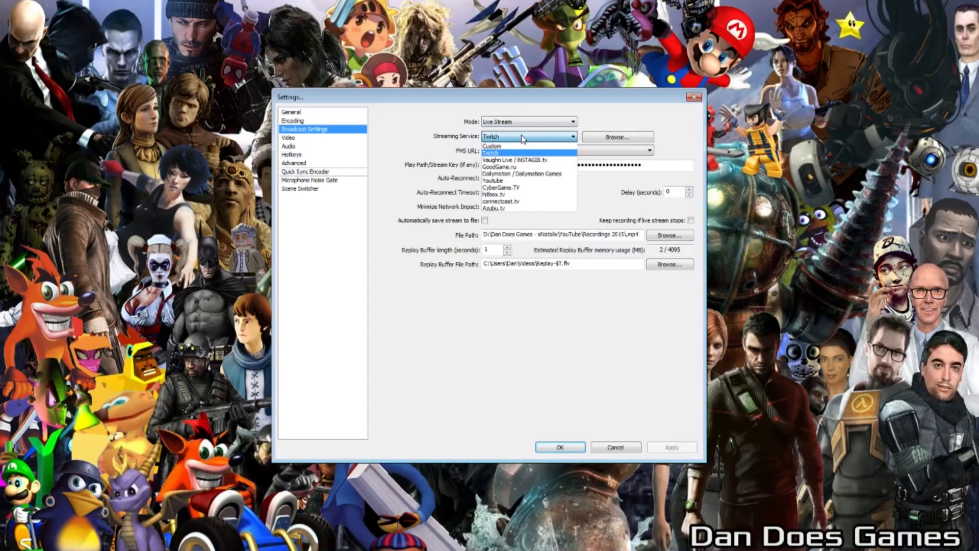
click(512, 154)
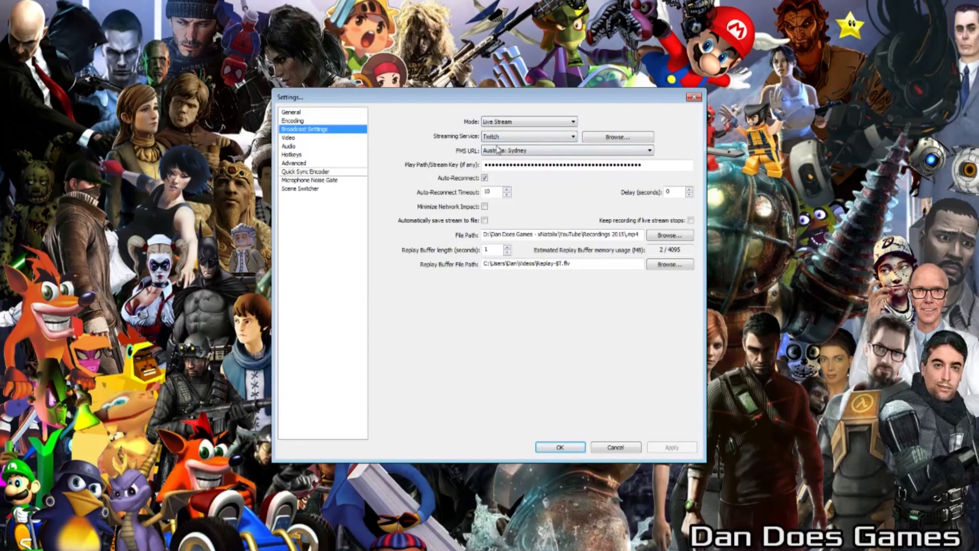
click(538, 151)
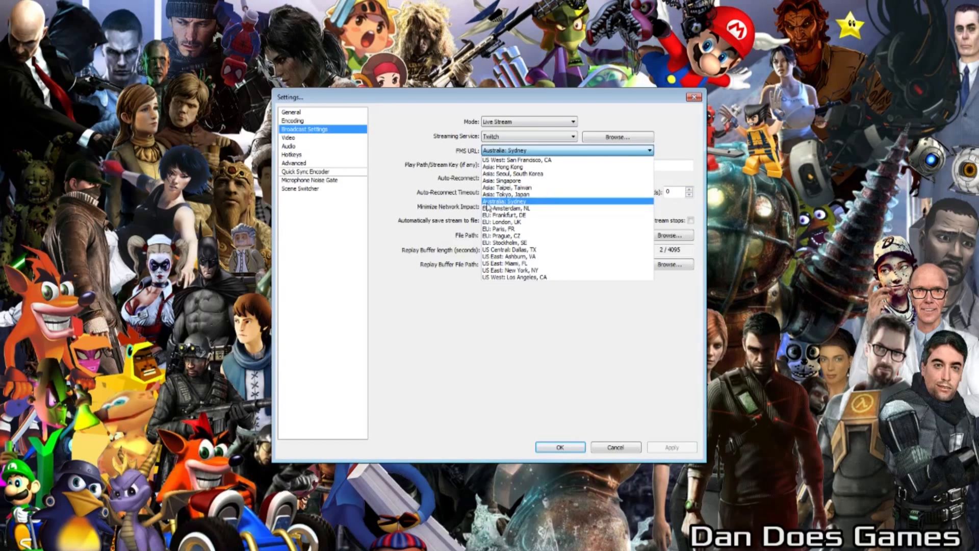
click(545, 202)
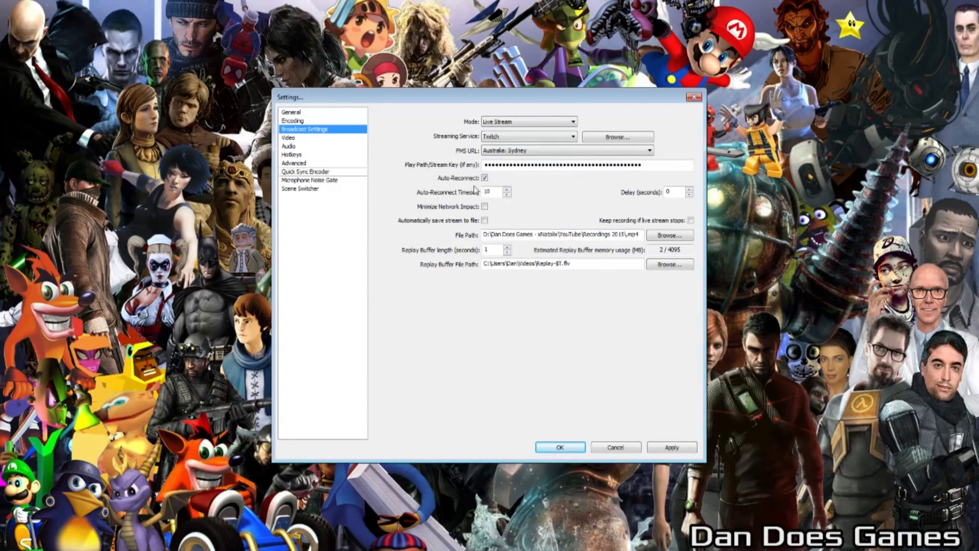
Step: Examine the custom base resolution and the available resolution downscale options in the video settings
click(297, 139)
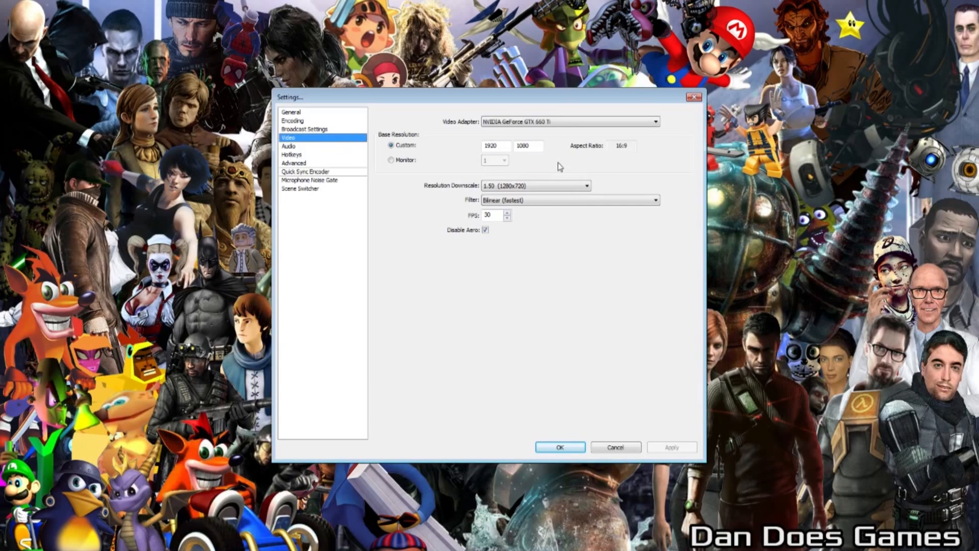
mouse_move(502, 145)
mouse_down()
mouse_move(485, 146)
mouse_move(533, 147)
mouse_move(515, 147)
mouse_up()
click(538, 150)
click(565, 186)
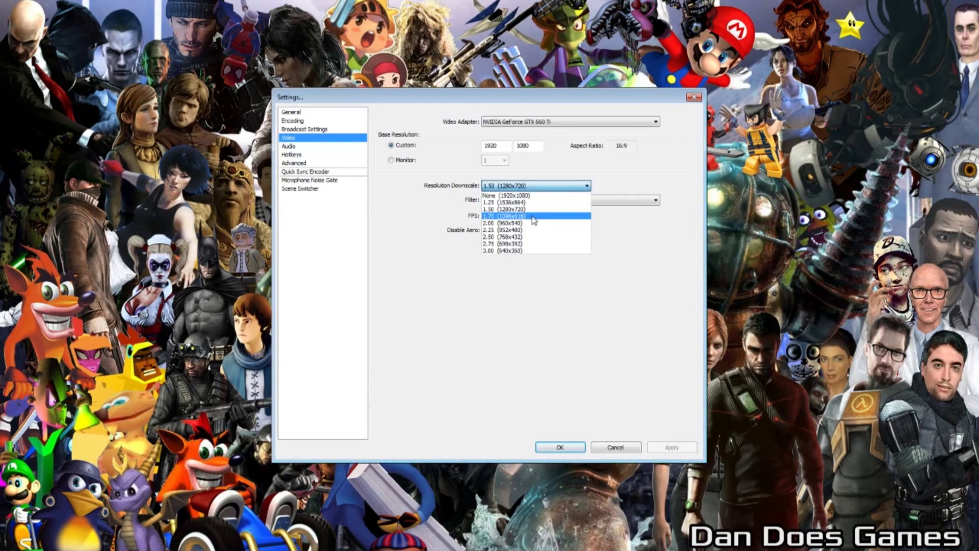
click(586, 187)
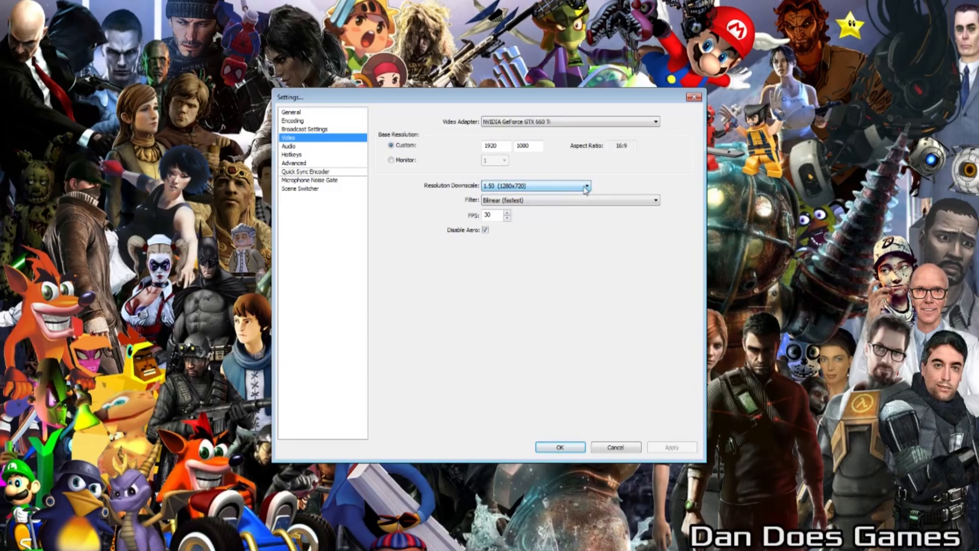
Step: Set the video frame rate to 30 FPS and apply the video settings
click(507, 213)
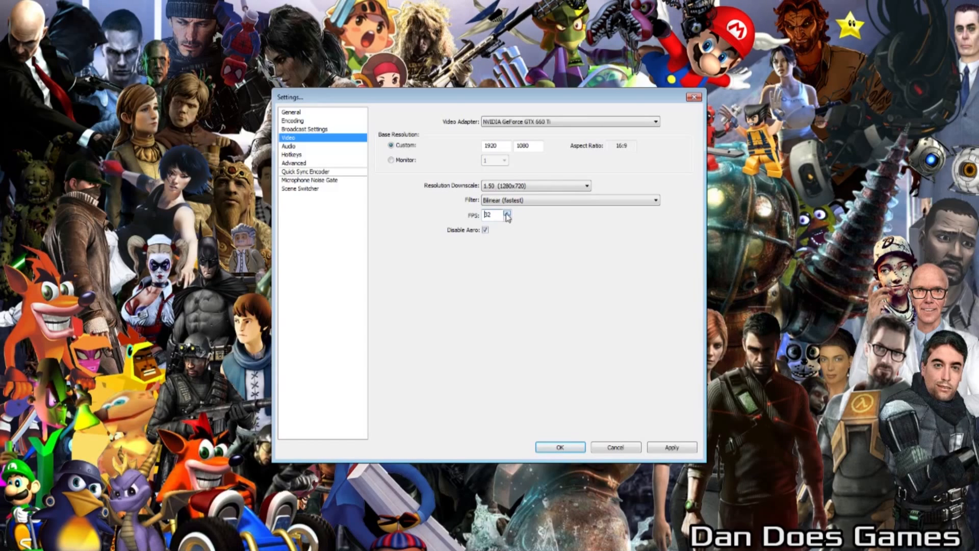
click(507, 214)
text(30603)
click(486, 230)
click(659, 447)
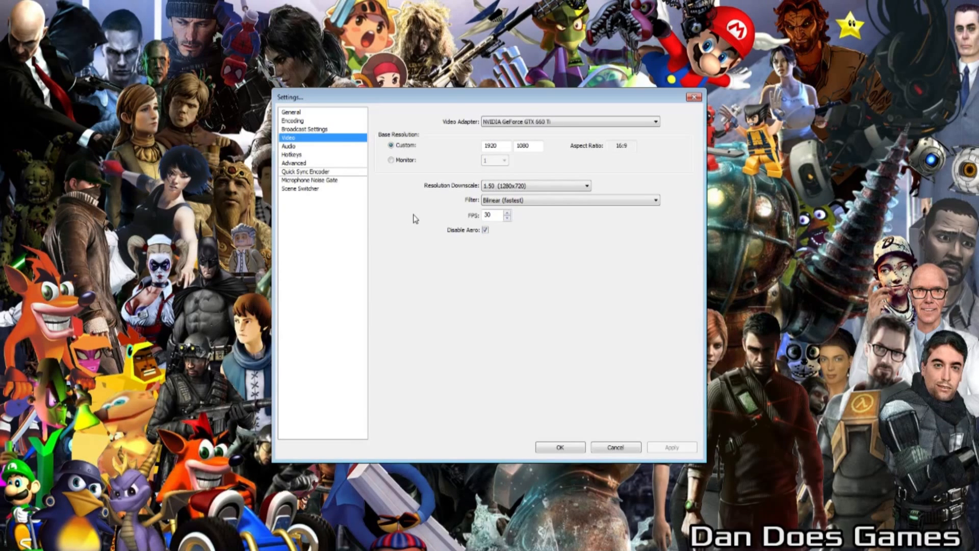
Step: Review the audio device settings and go on to the hotkey settings
click(299, 146)
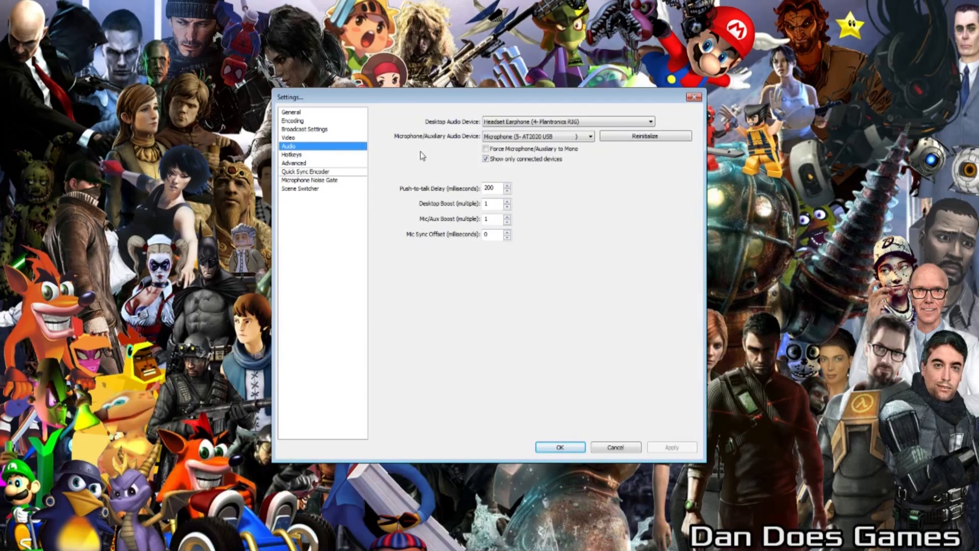
click(291, 154)
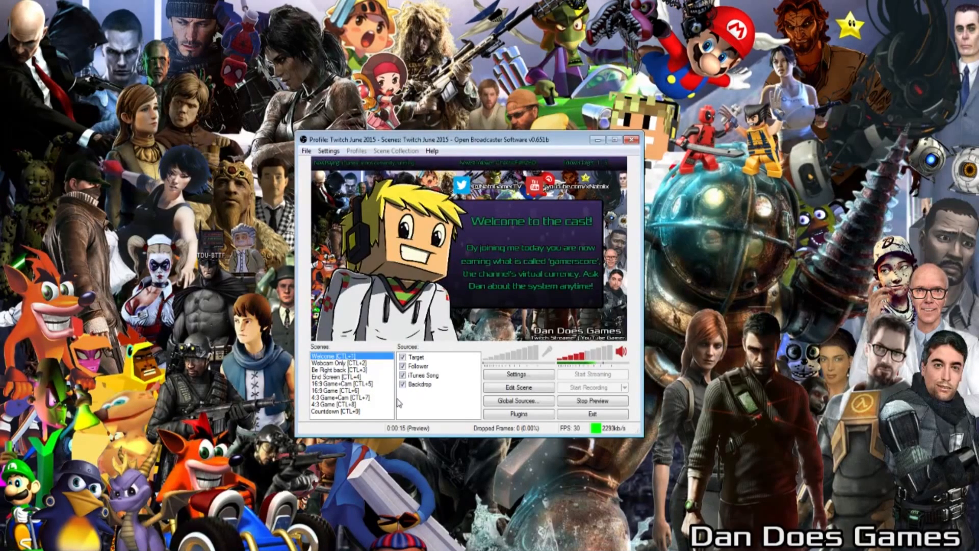
Step: Preview the Be Right back, 16:9 Game and Countdown scenes, and return to the Welcome scene
click(332, 370)
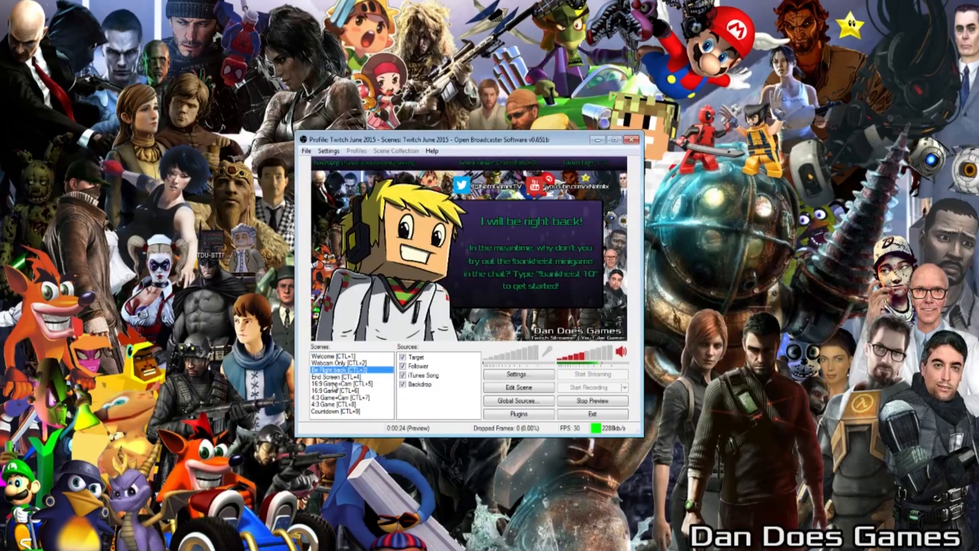
click(332, 390)
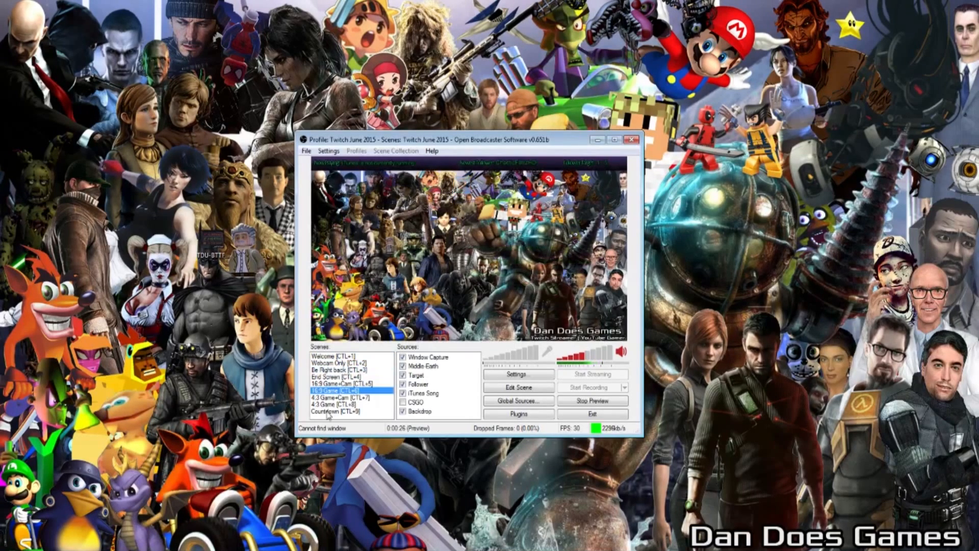
click(328, 412)
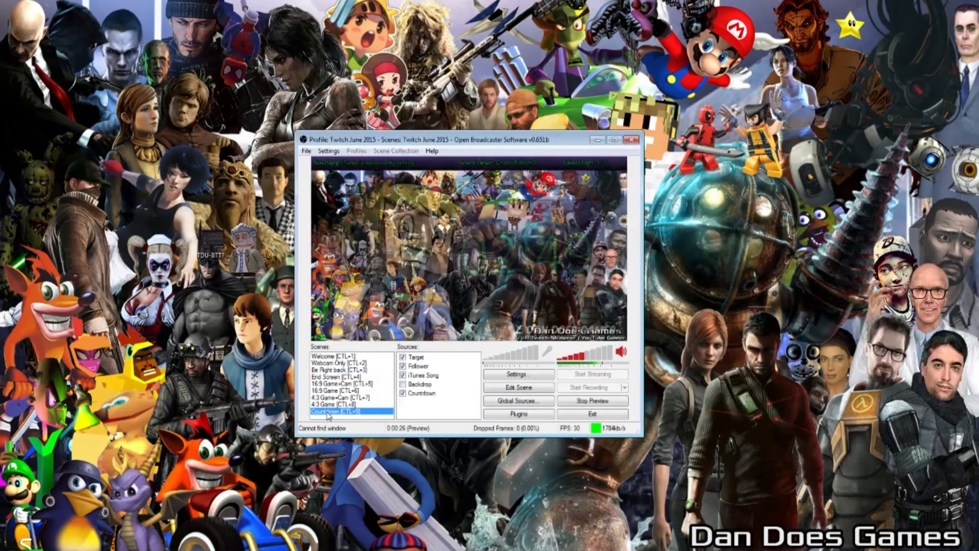
click(336, 357)
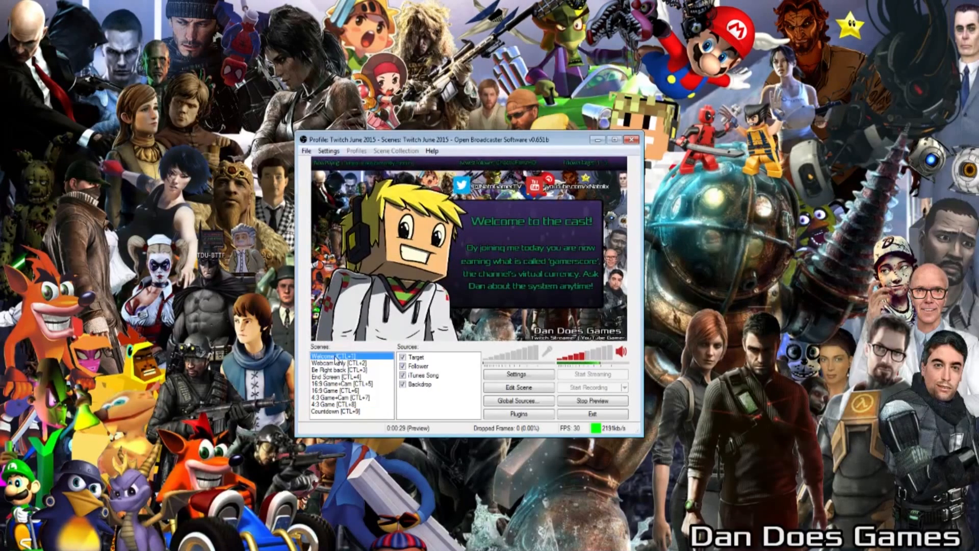
Step: Add a new scene named Basic and stop the stream preview
right_click(345, 423)
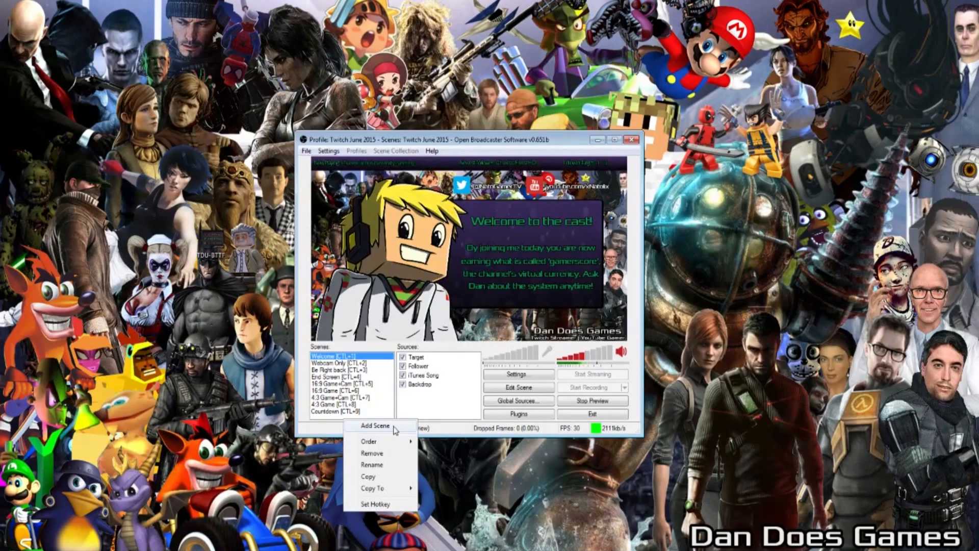
click(377, 425)
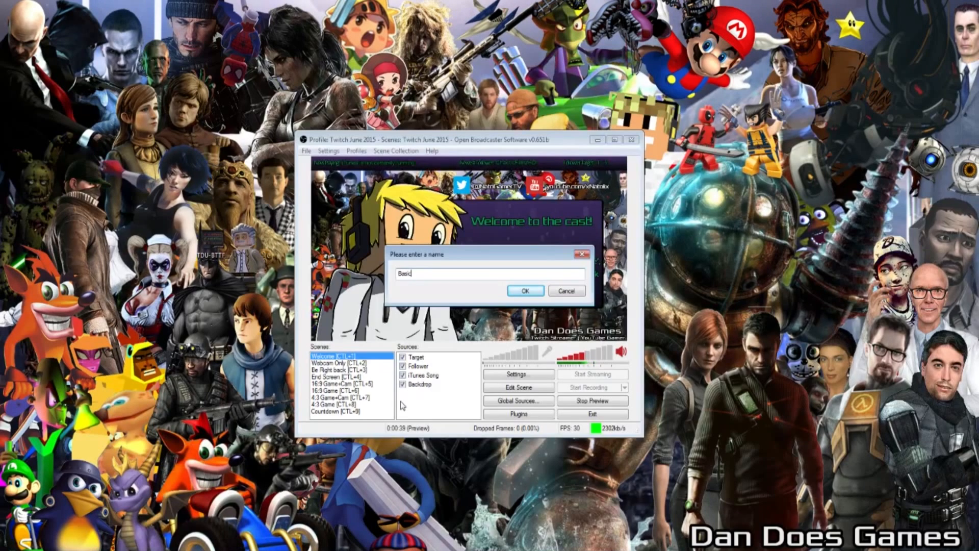
key(Return)
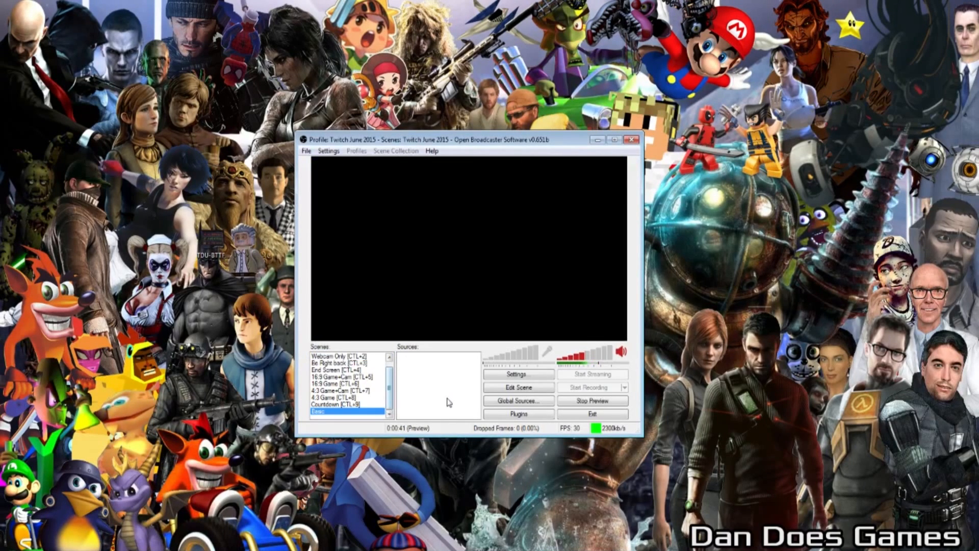
click(625, 401)
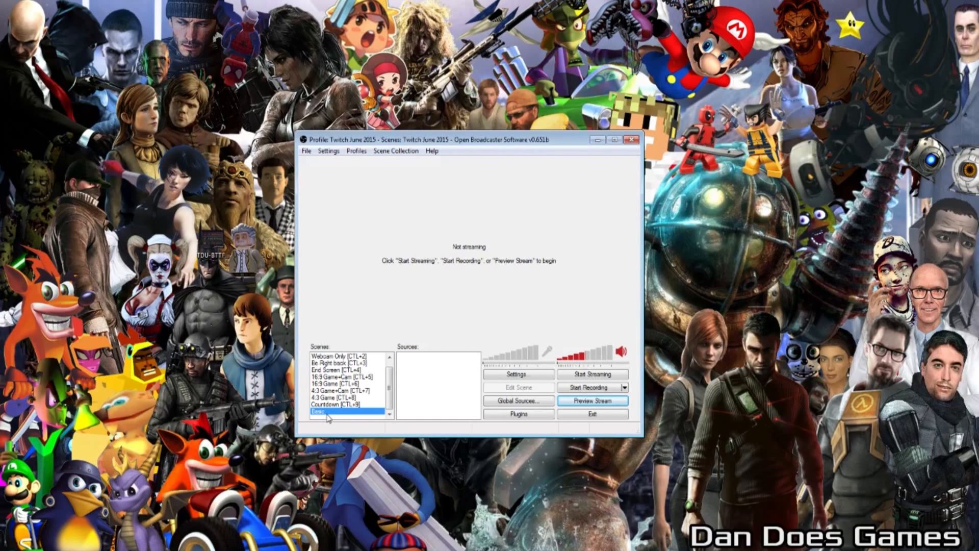
Step: Look over the source types available for the Basic scene and briefly preview the empty scene
right_click(421, 377)
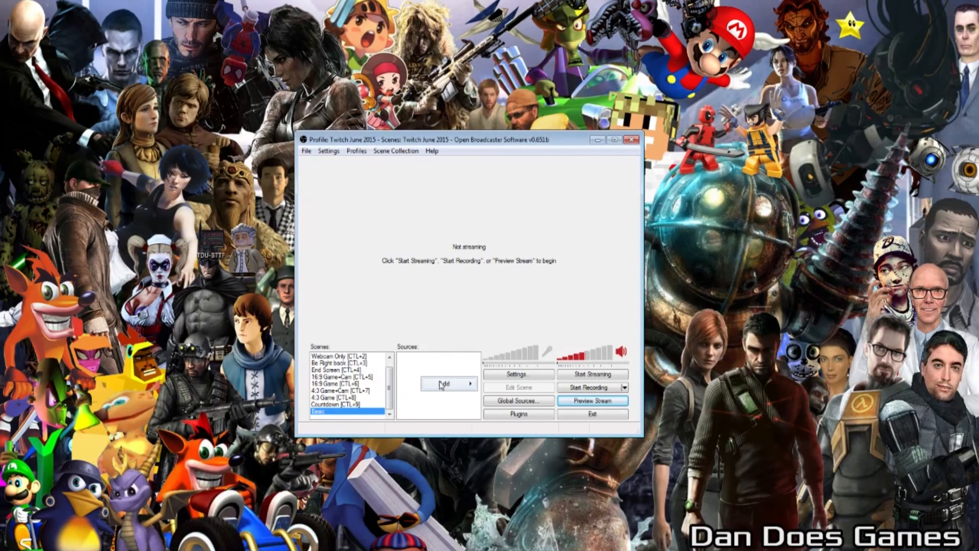
mouse_move(451, 388)
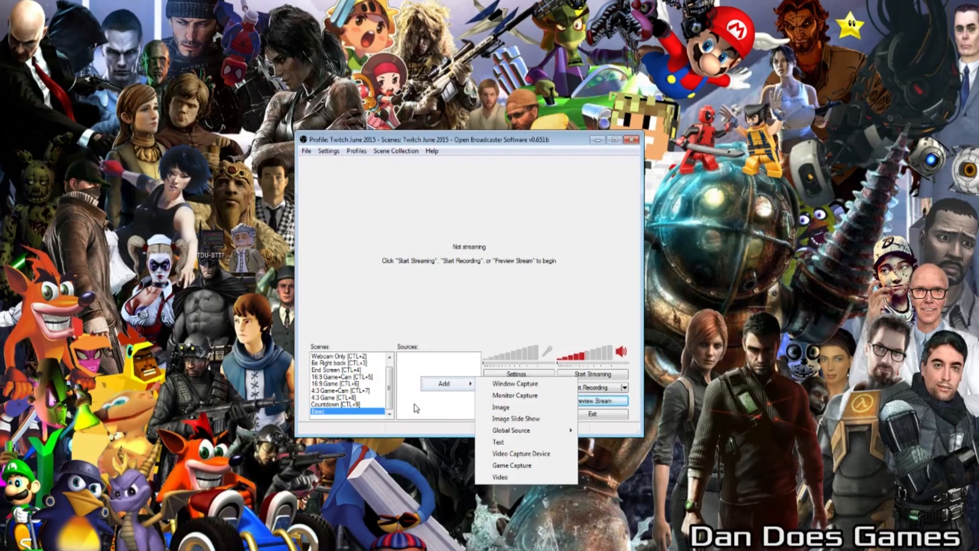
key(Escape)
key(Escape)
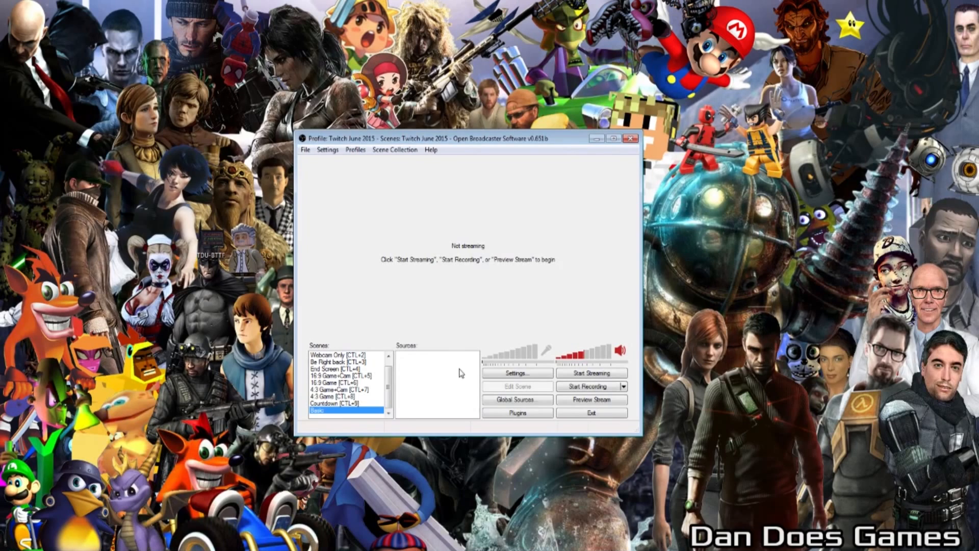
click(586, 401)
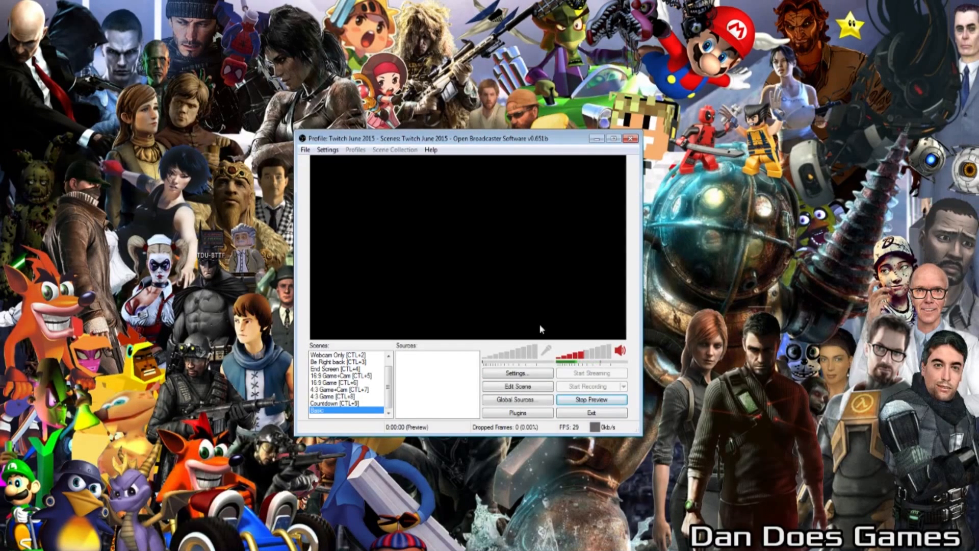
click(587, 400)
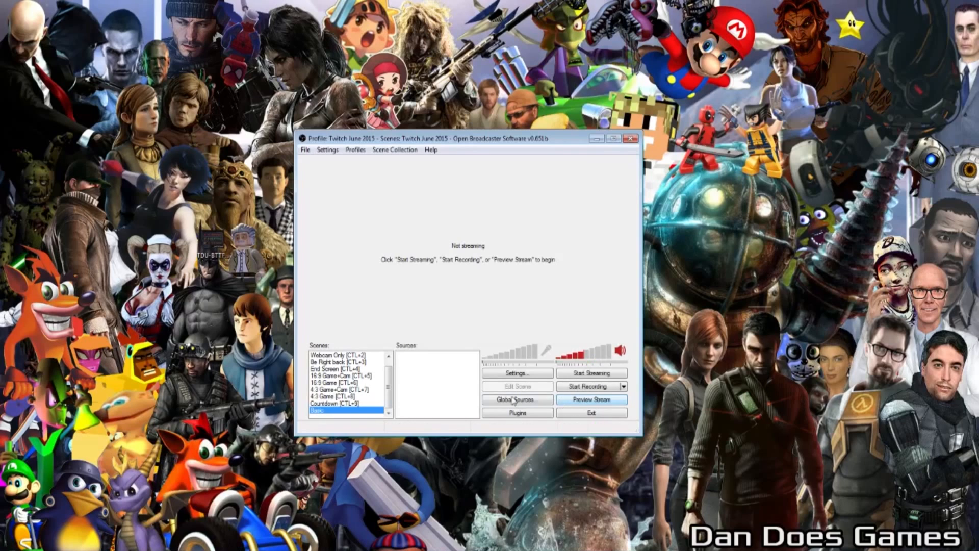
Step: Add an image source named Hi Mom to the Basic scene, using a picture from the Image Montage folder
right_click(414, 367)
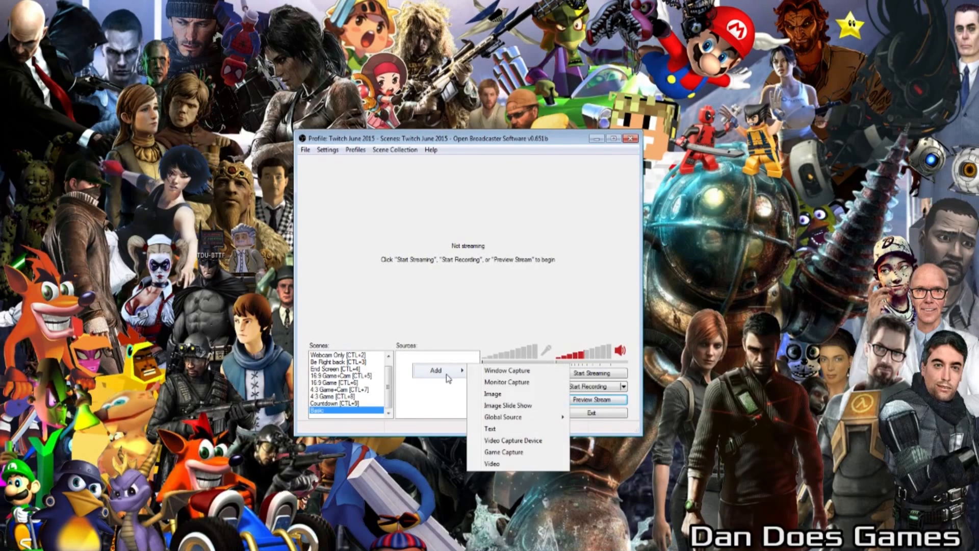
click(492, 394)
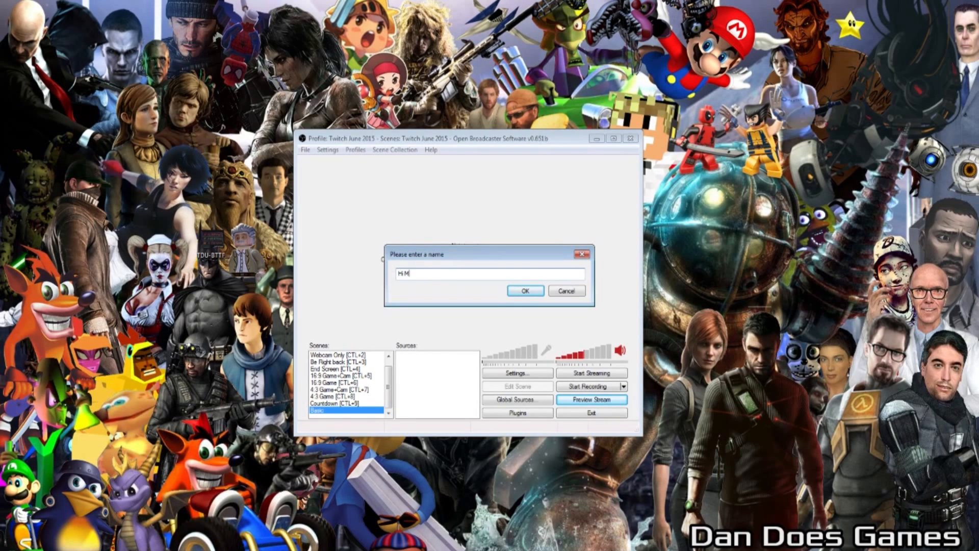
key(Return)
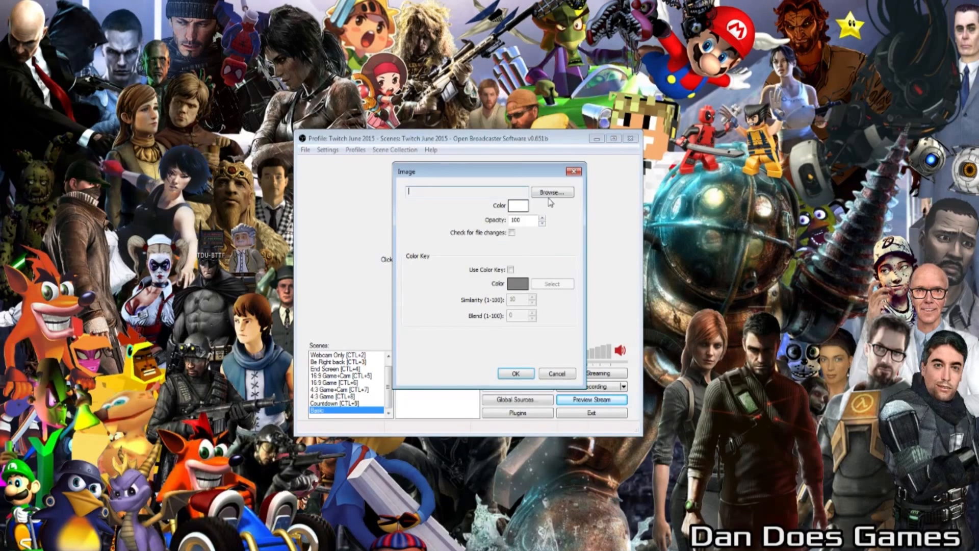
click(553, 193)
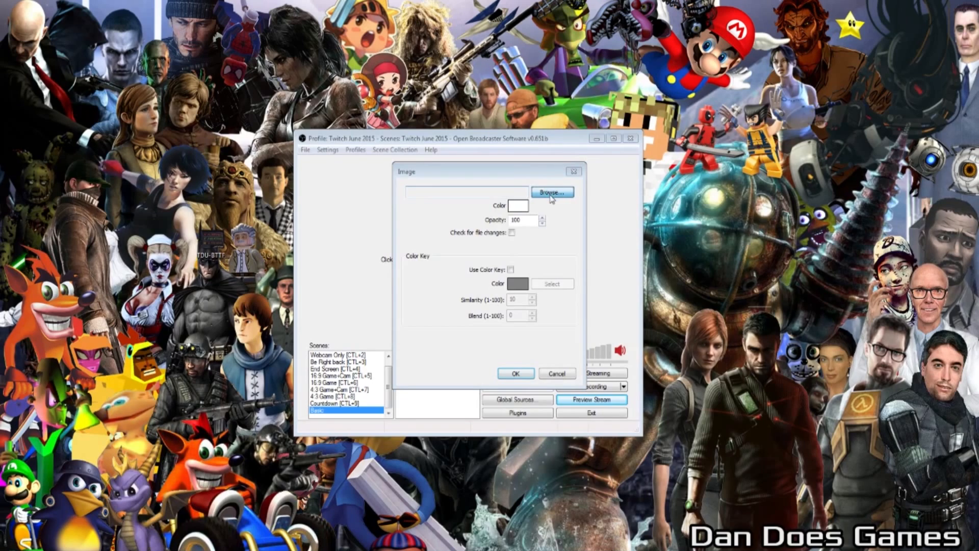
click(570, 350)
scroll(571, 350, down, 2)
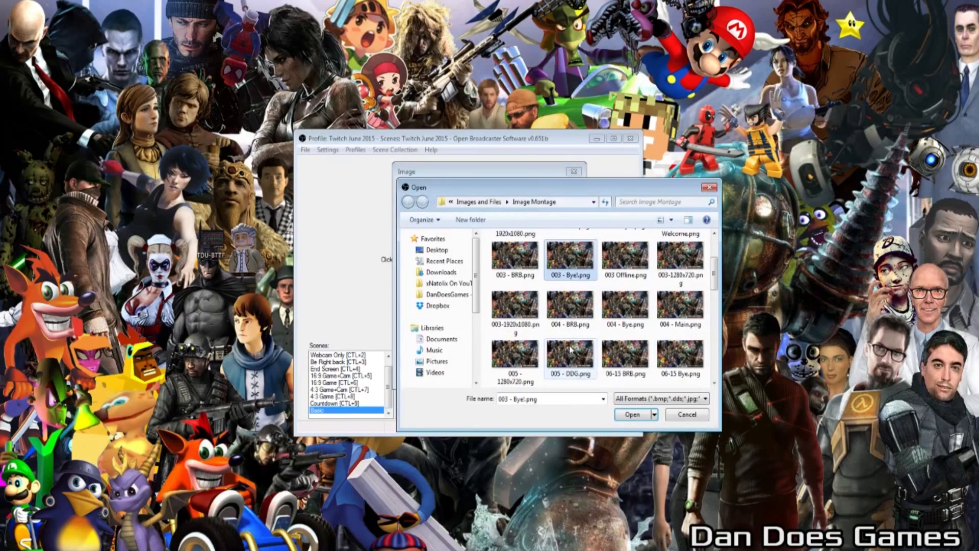
scroll(570, 350, down, 1)
double_click(522, 352)
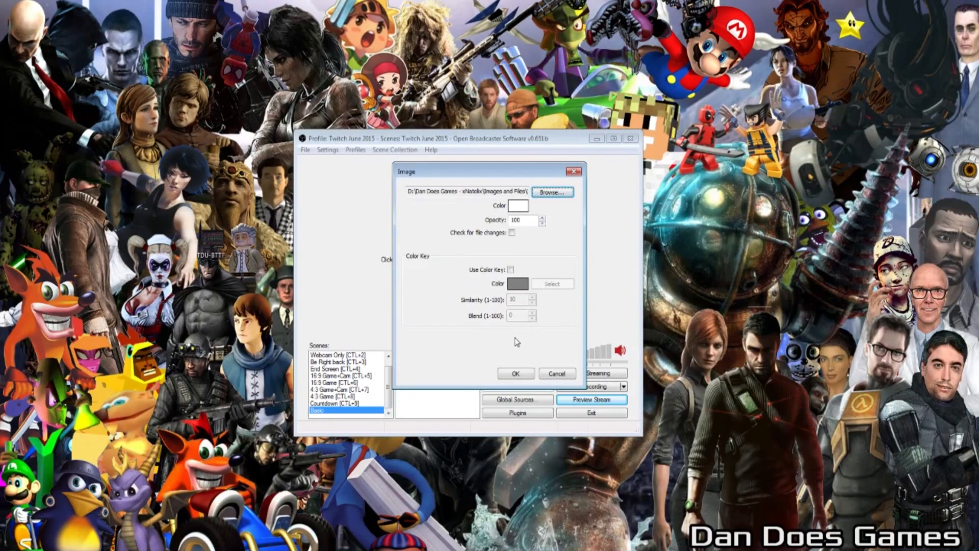
click(516, 375)
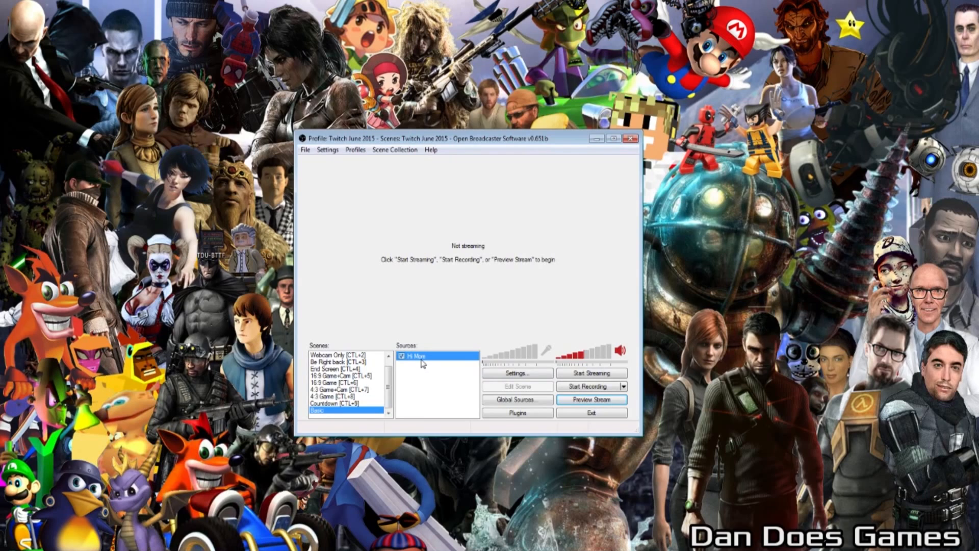
Step: Rename the image source as Hi Mom so American
right_click(421, 360)
click(449, 417)
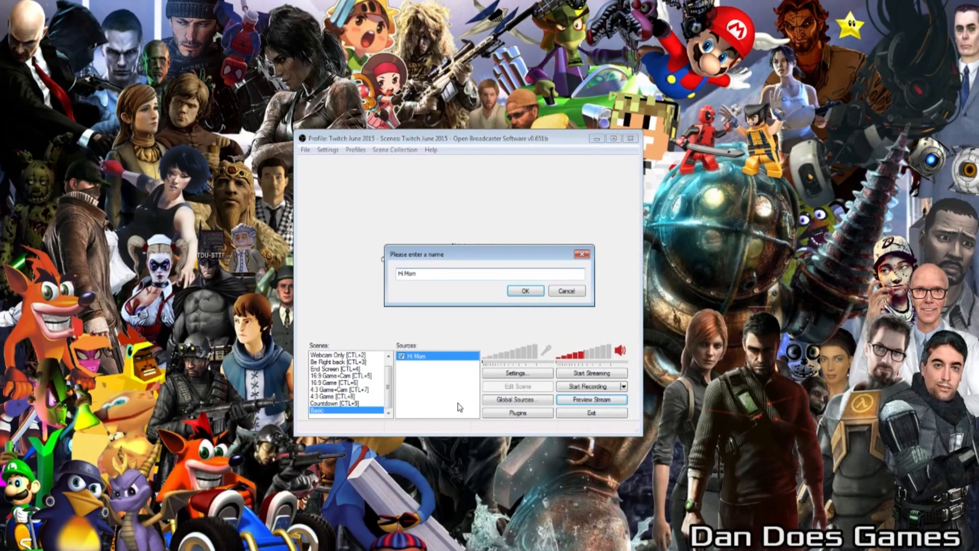
text(so American)
key(Return)
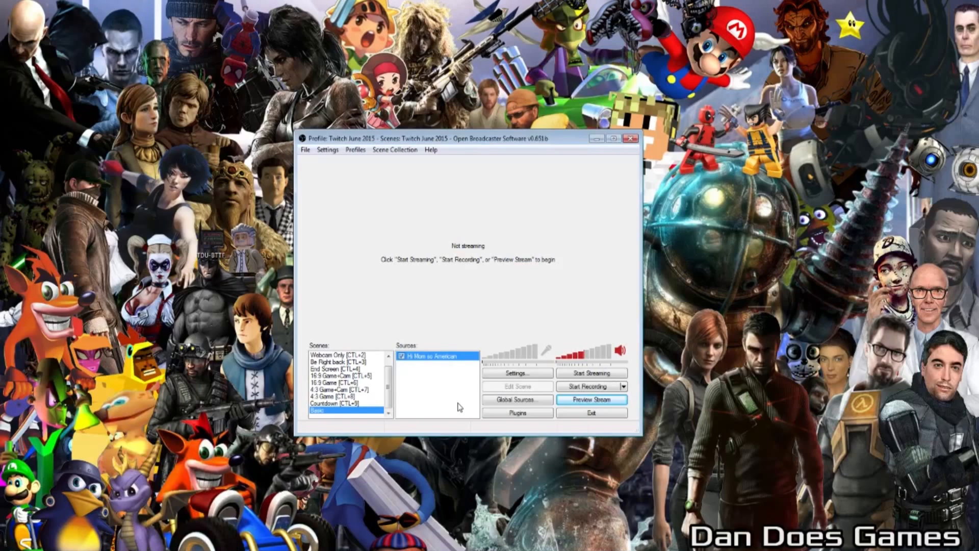
Step: Start the stream preview, with scene editing enabled to adjust the image source's upper-right corner and visibility
click(567, 400)
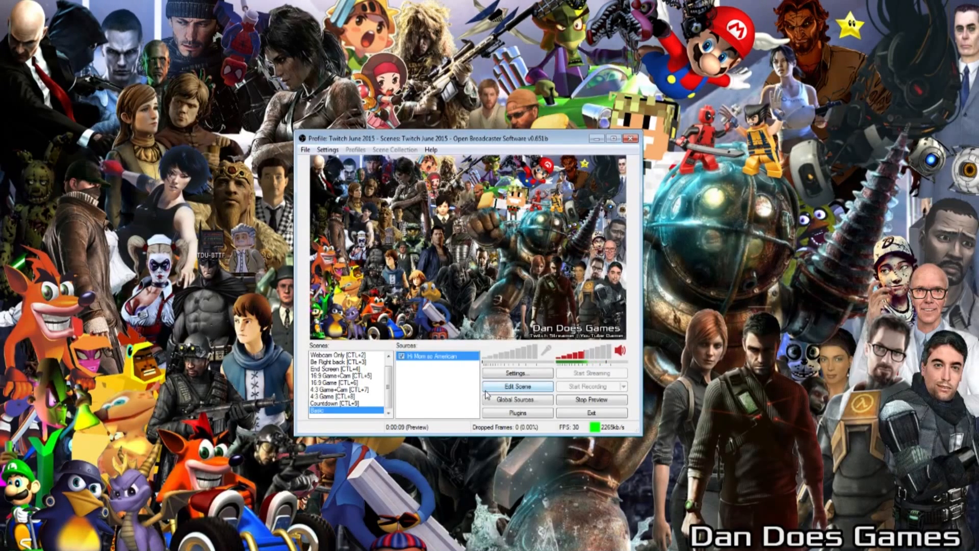
click(502, 391)
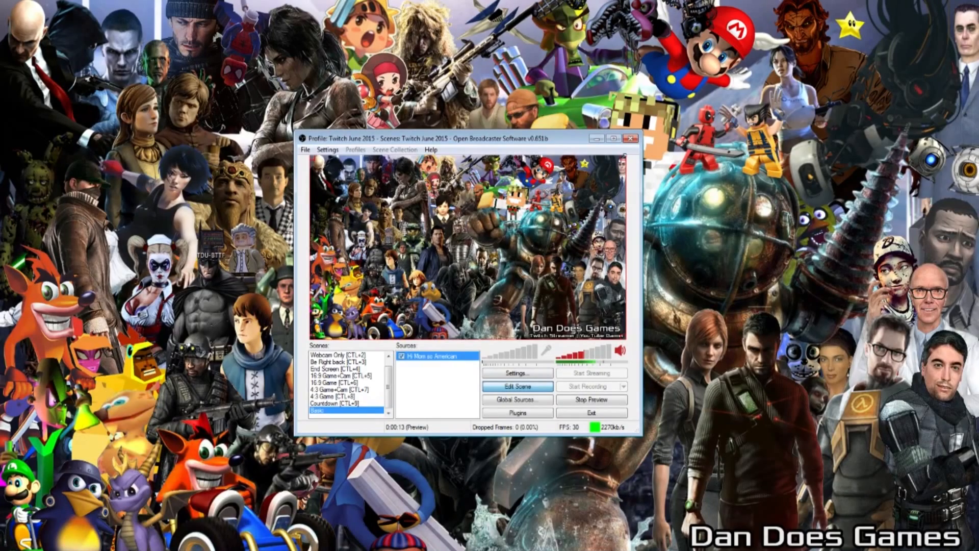
mouse_move(625, 155)
mouse_down()
mouse_move(470, 246)
mouse_move(490, 234)
mouse_move(482, 251)
mouse_move(545, 159)
mouse_move(626, 156)
mouse_up()
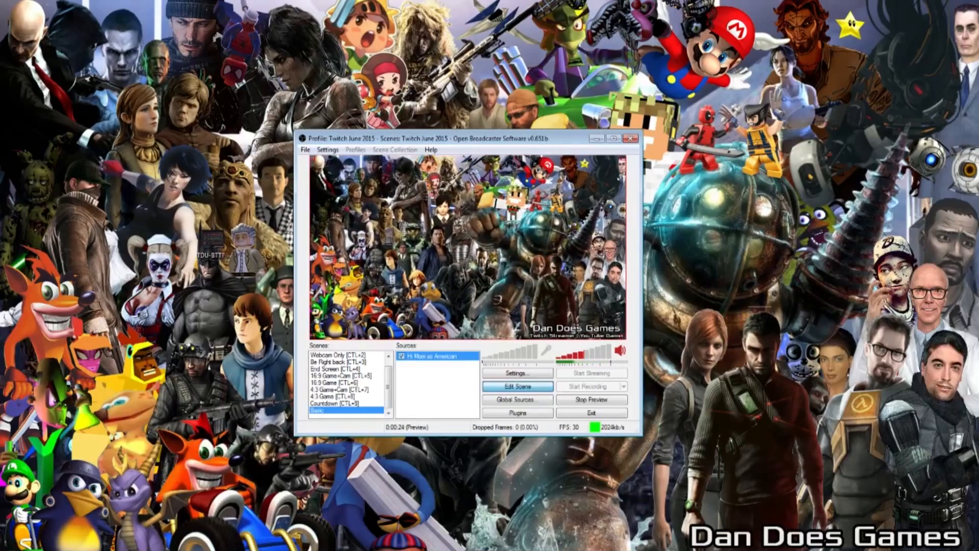
click(402, 357)
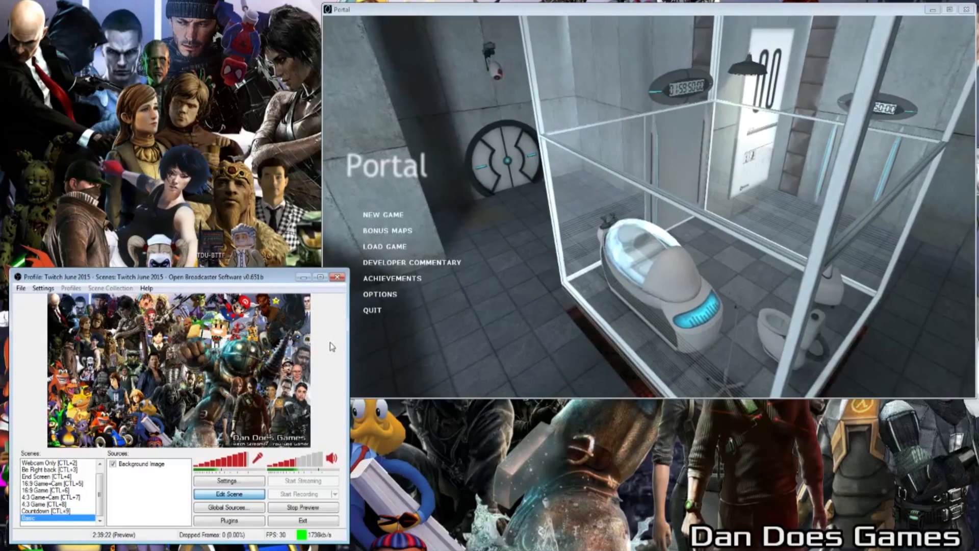
Step: Add a window capture source named Portal that captures the Portal window, and enlarge it to fill the scene
right_click(145, 487)
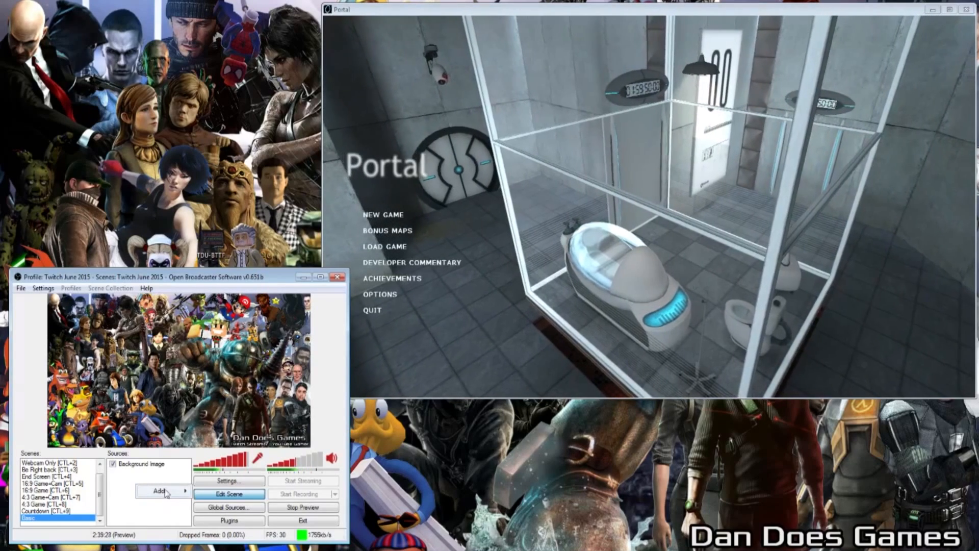
mouse_move(148, 491)
click(224, 398)
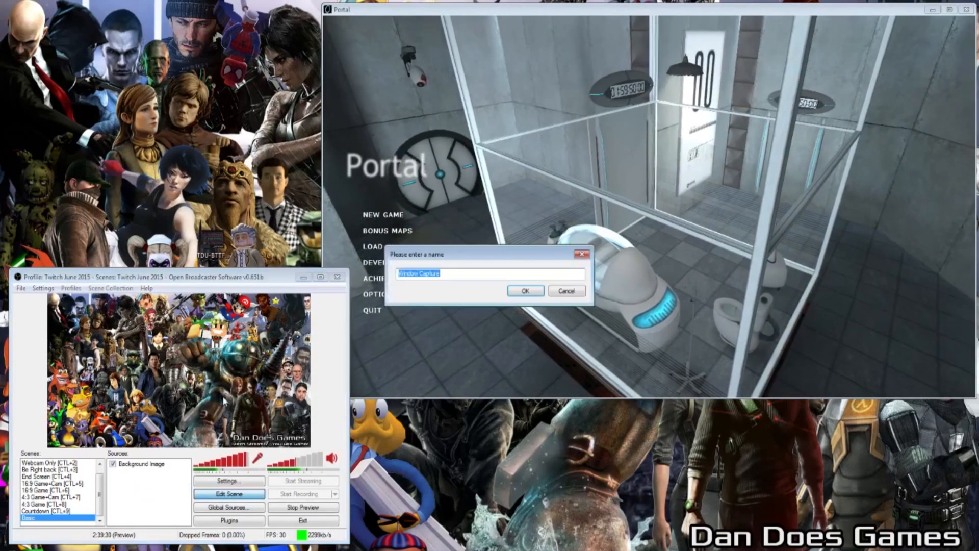
text(Portal)
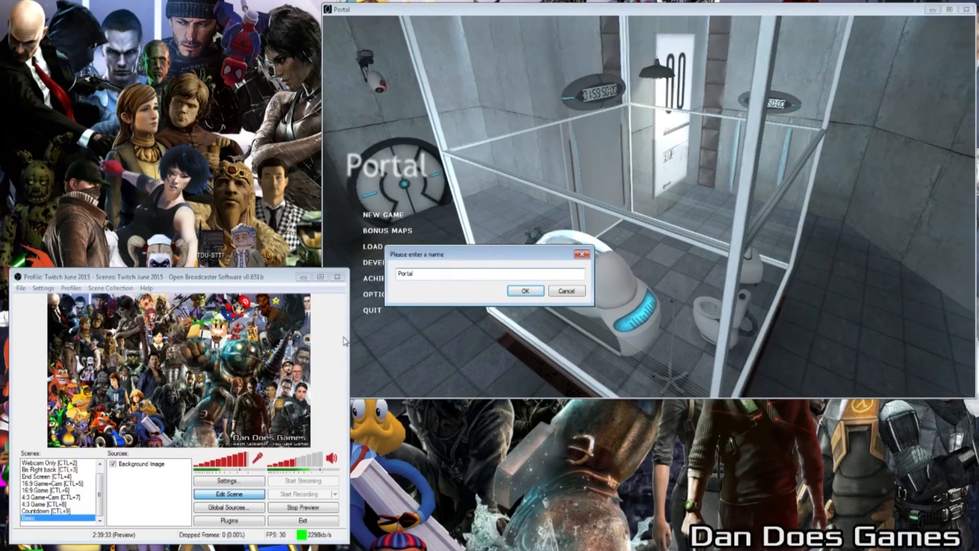
key(Return)
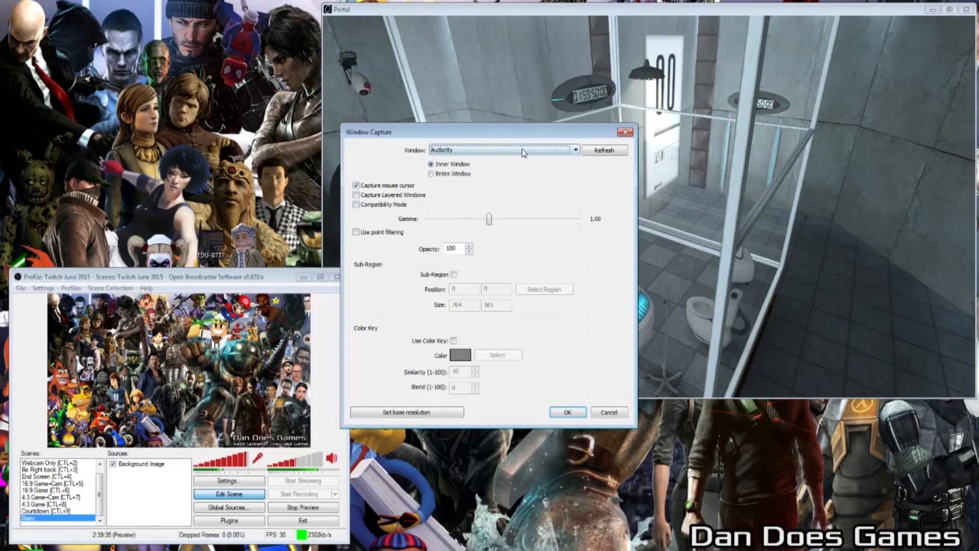
click(466, 174)
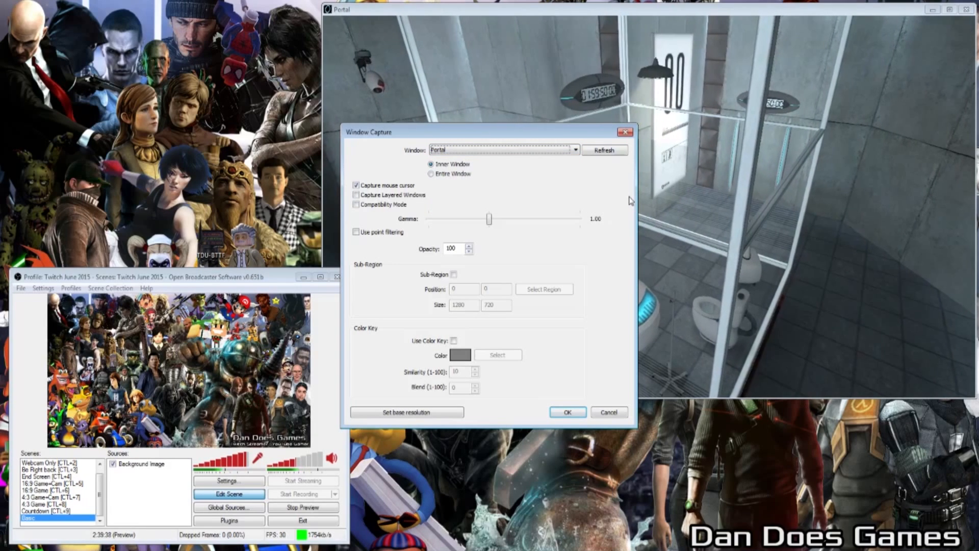
click(568, 412)
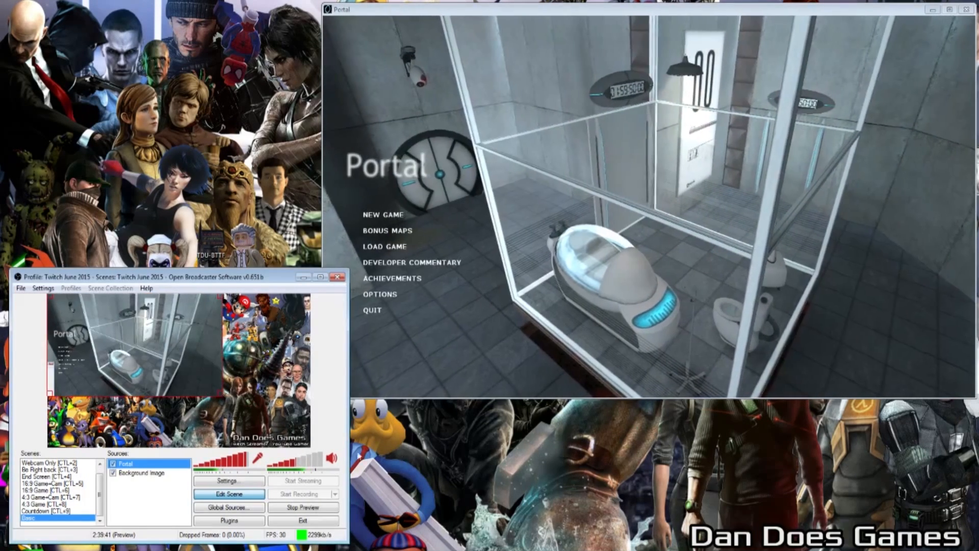
drag(219, 393, 306, 445)
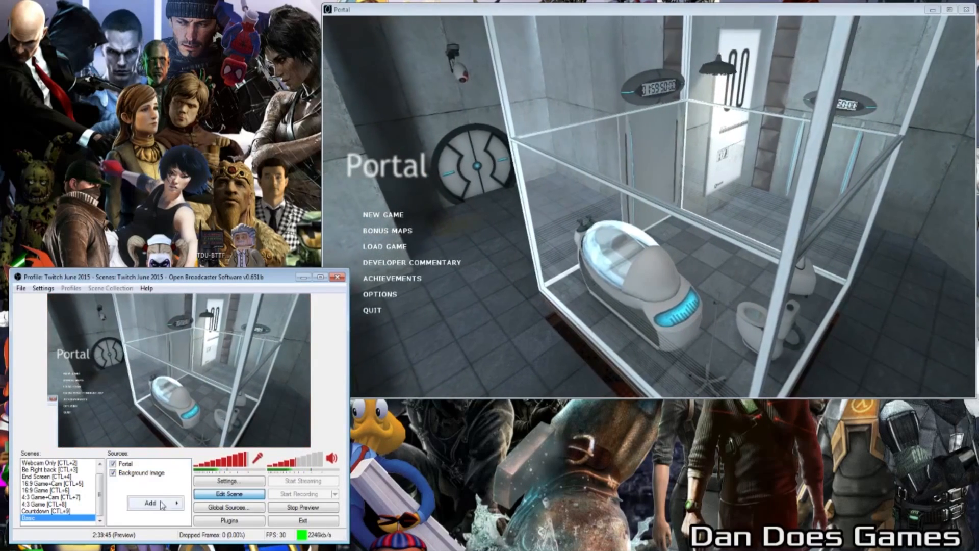
Step: Examine the source types that can still be added, moving the program window clear of the game window
right_click(130, 496)
mouse_move(153, 503)
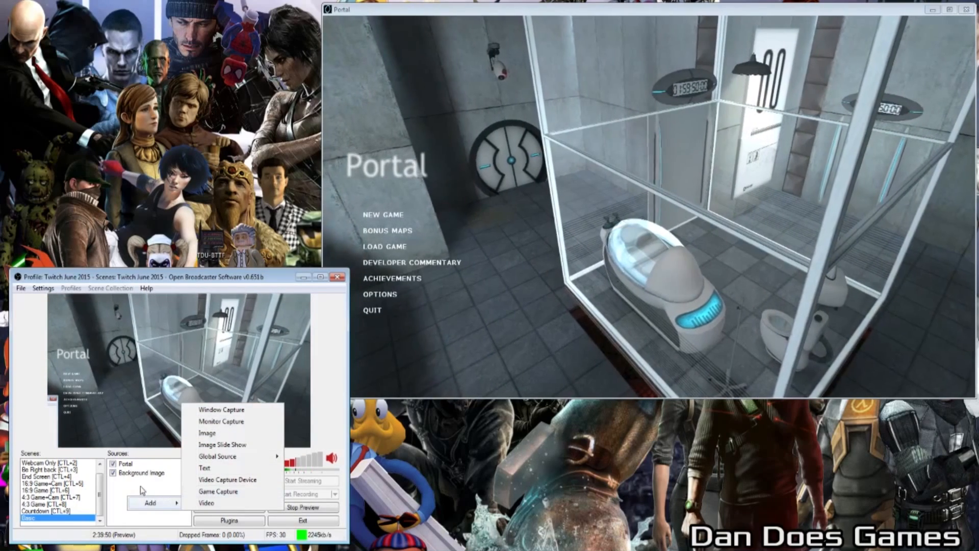
click(137, 488)
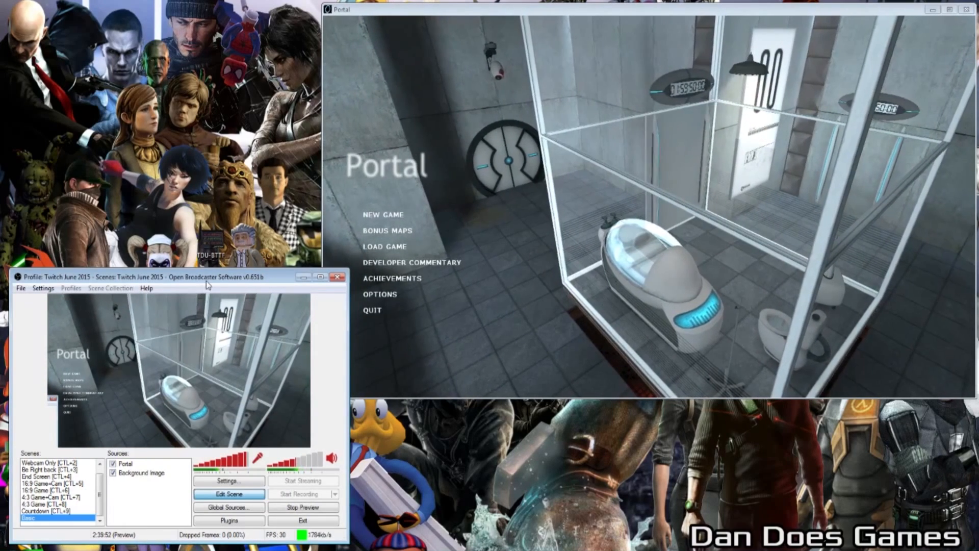
drag(206, 280, 177, 280)
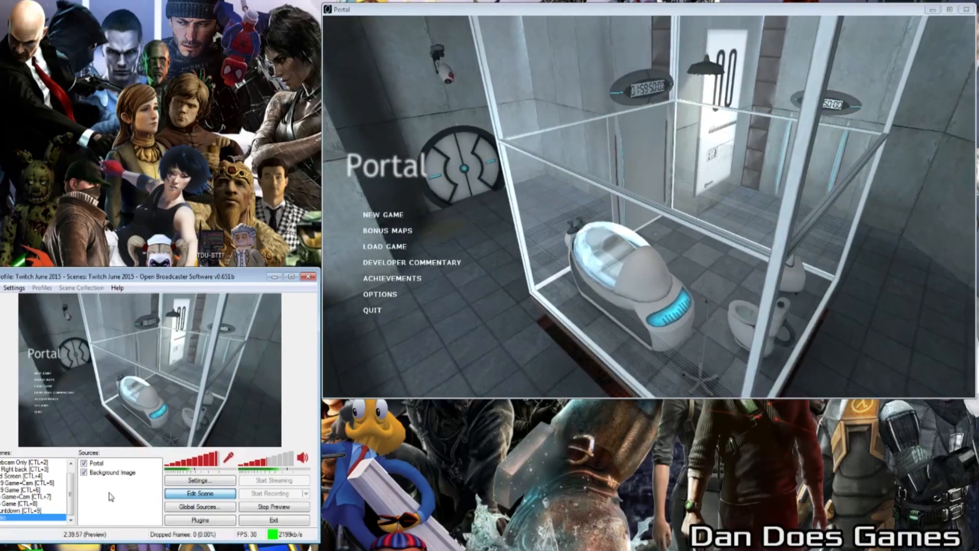
right_click(112, 495)
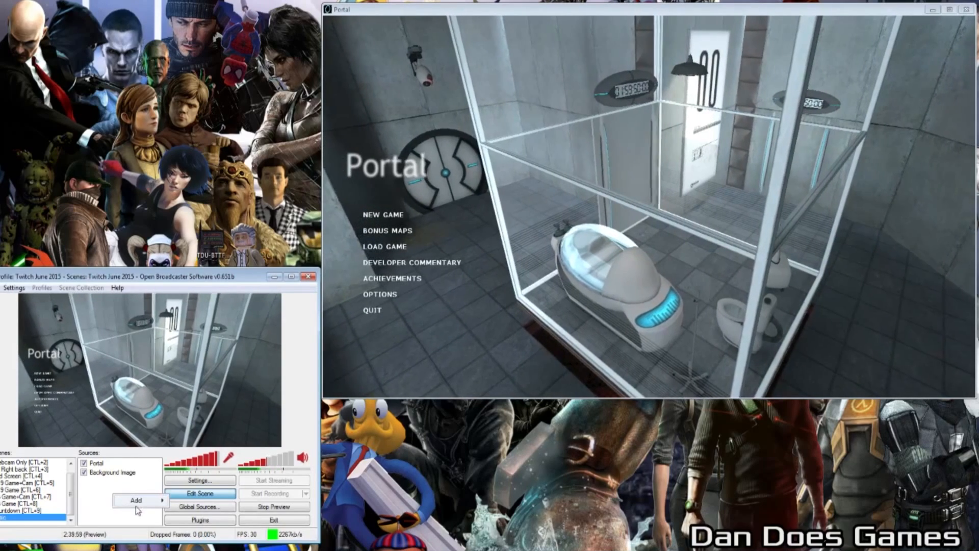
mouse_move(136, 499)
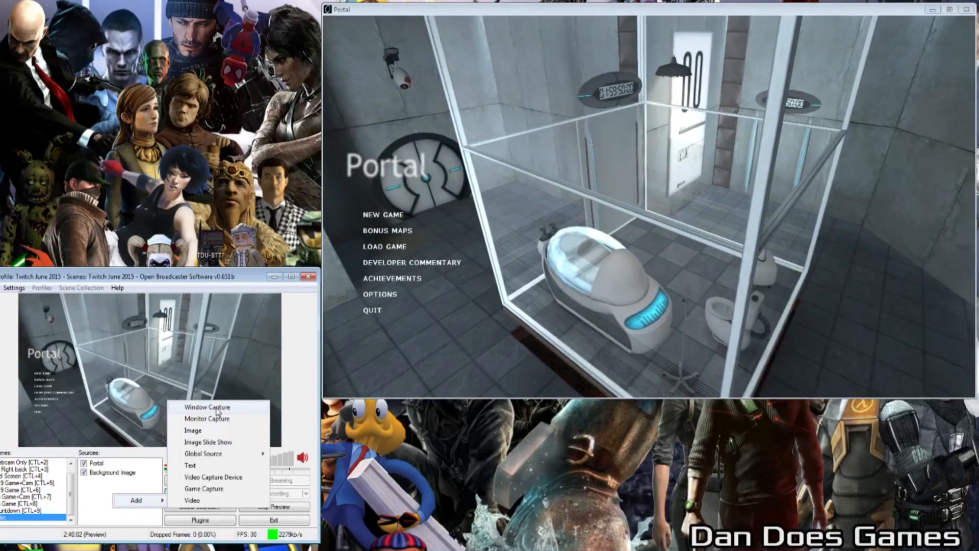
click(95, 498)
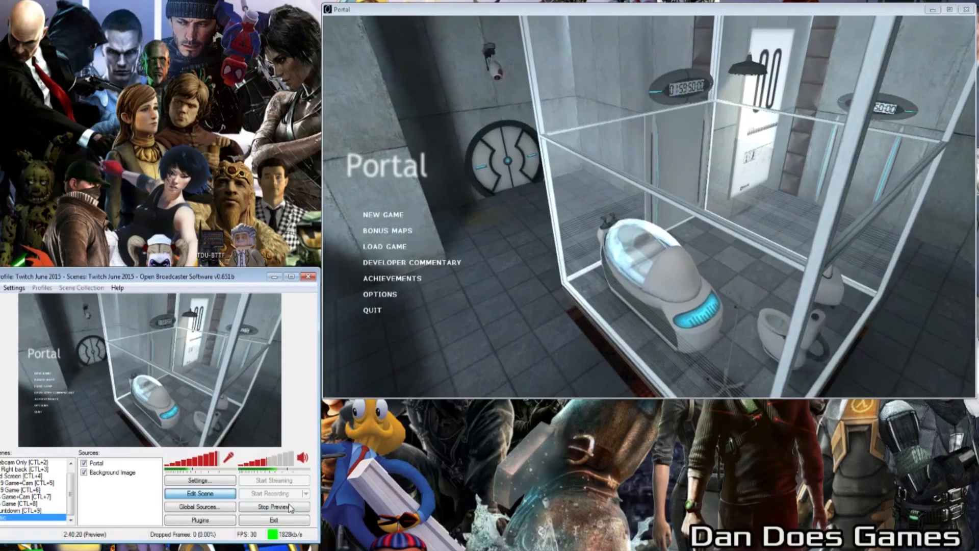
Step: Restart the stream preview and lower the desktop audio volume to about 53%
click(269, 505)
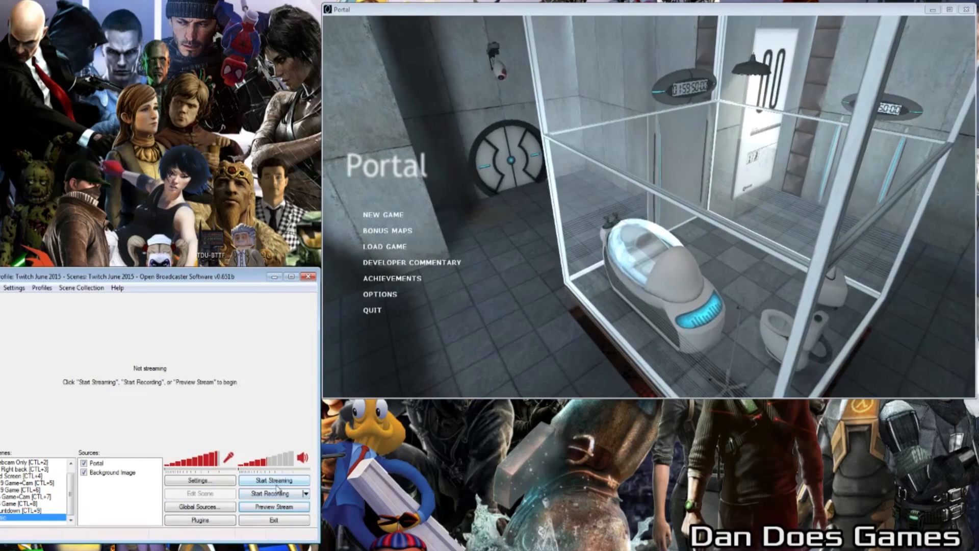
click(274, 506)
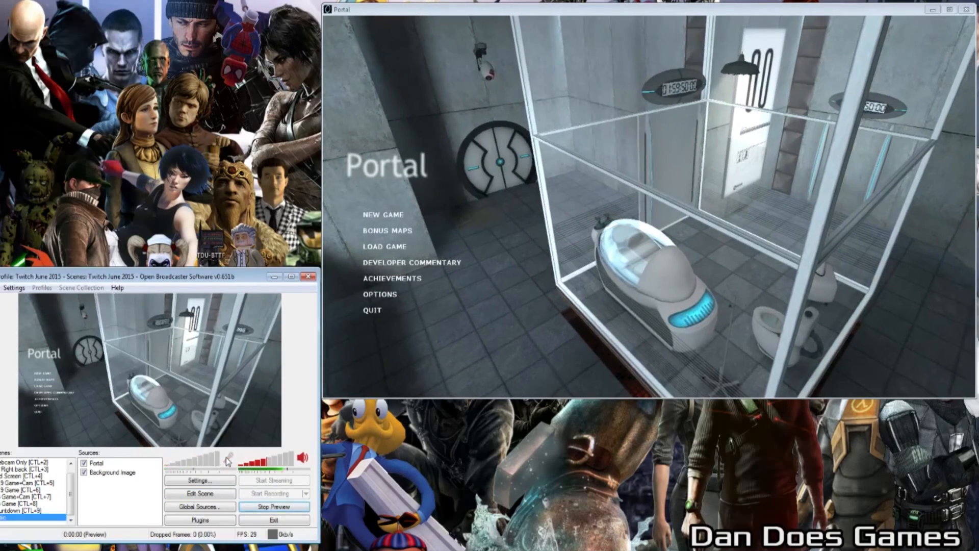
click(287, 463)
drag(287, 463, 270, 463)
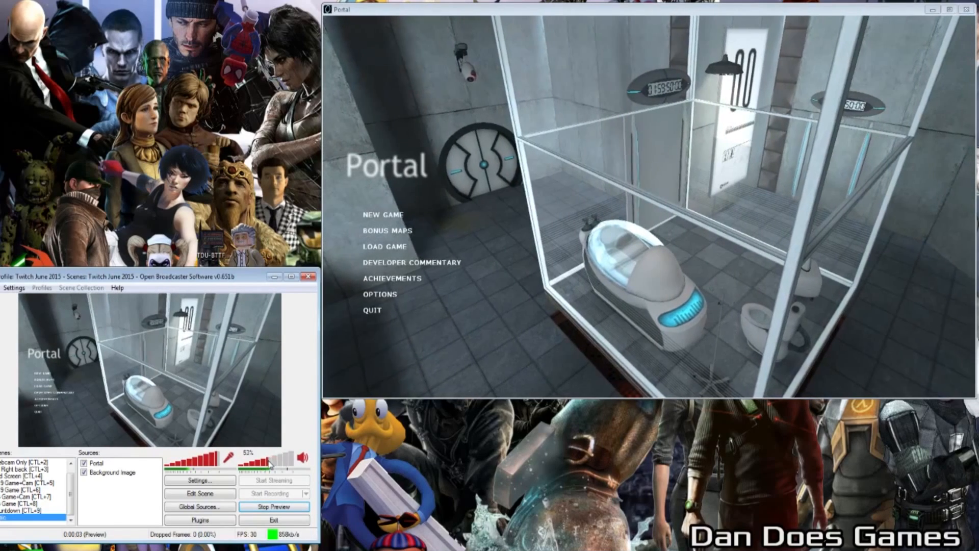